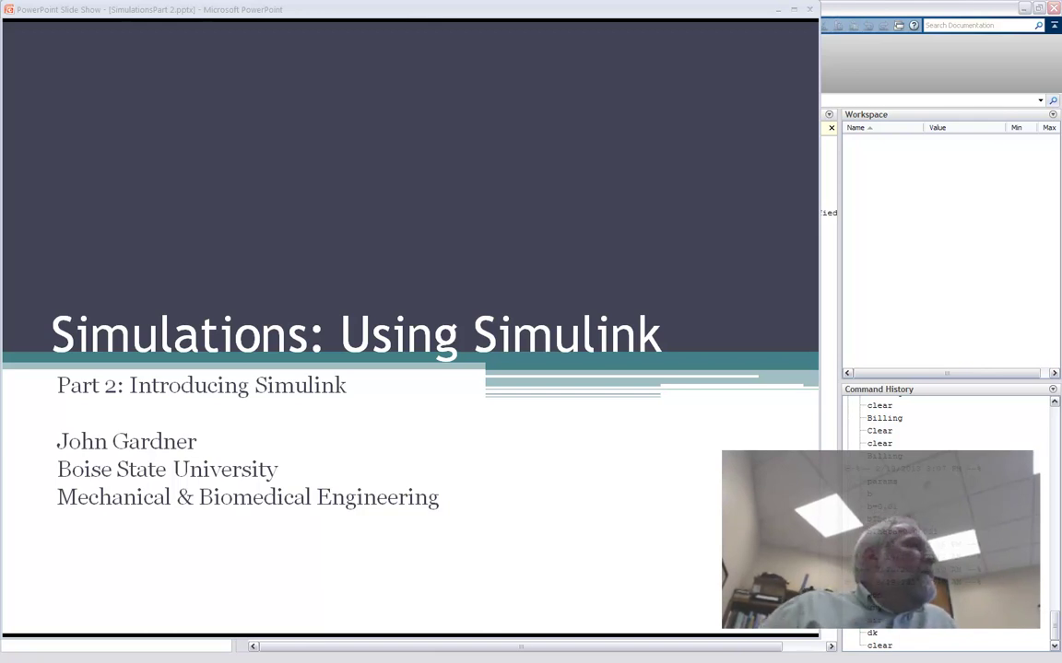
# - Advance the slide show past the mass-spring-damper diagram to 'The differential equation' slide
pyautogui.click(236, 135)
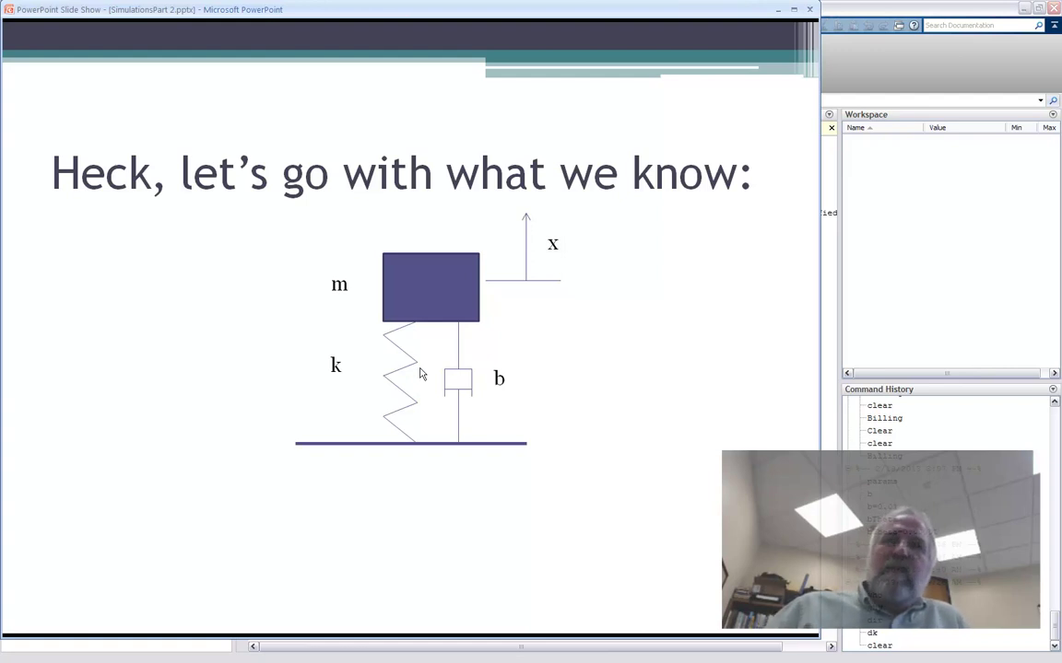
pyautogui.click(421, 373)
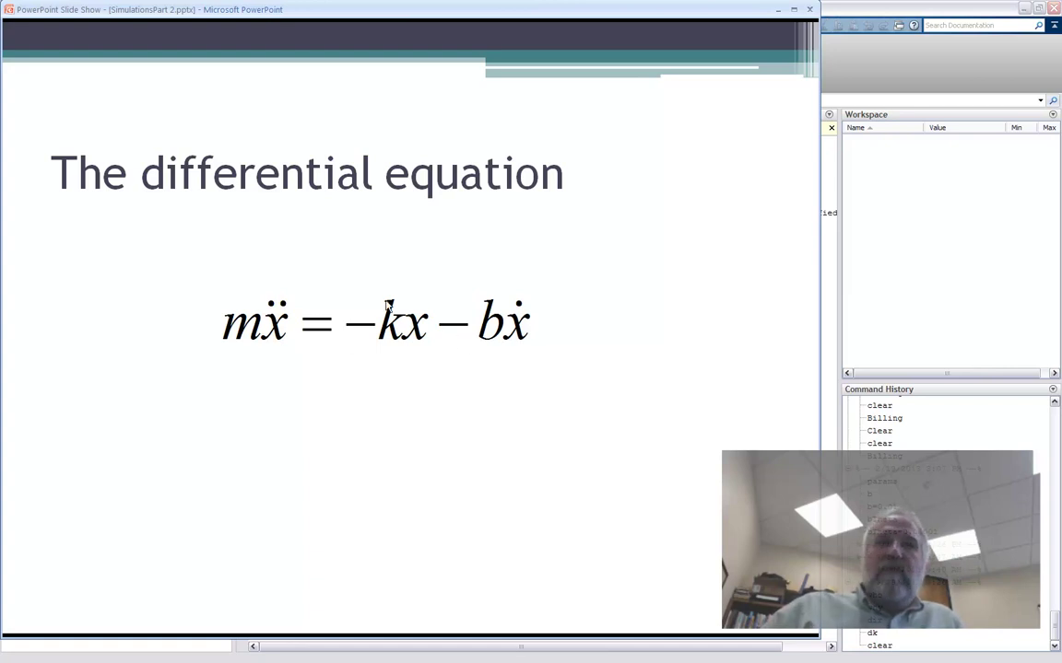
# - Advance to 'Let's go to Simulink' and box the ẍ, −kx and −bẋ terms in red
pyautogui.click(360, 429)
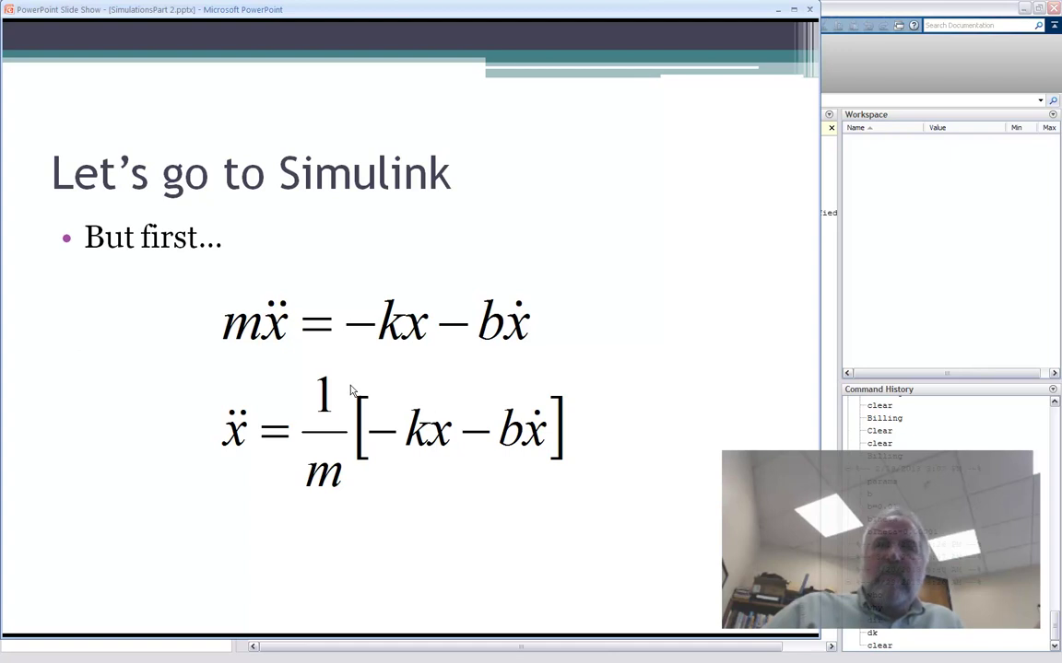
pyautogui.click(217, 442)
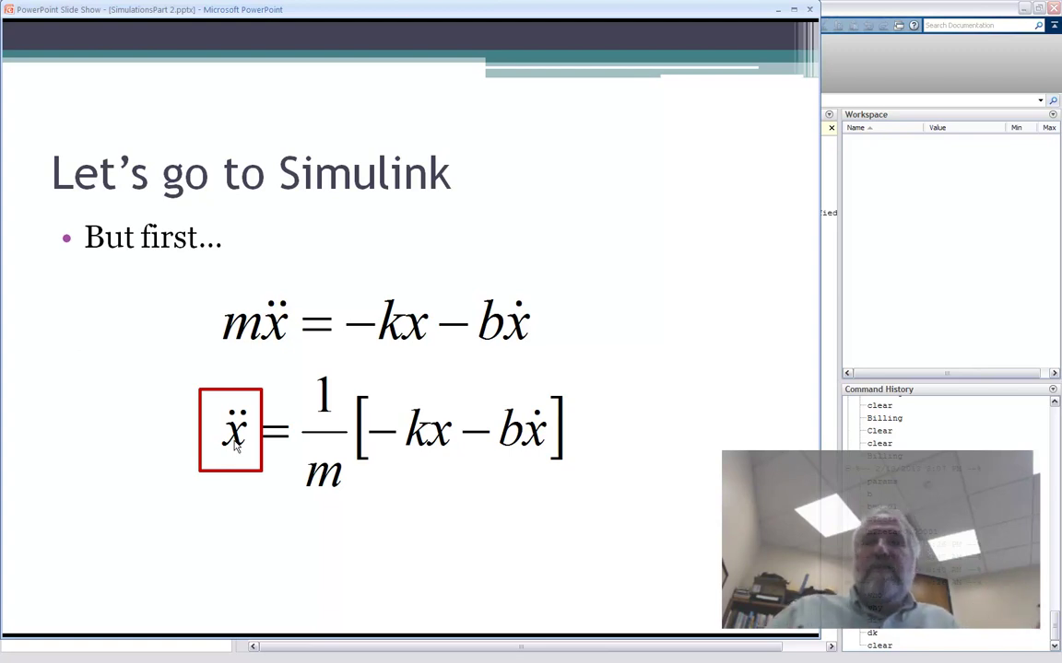
pyautogui.click(453, 505)
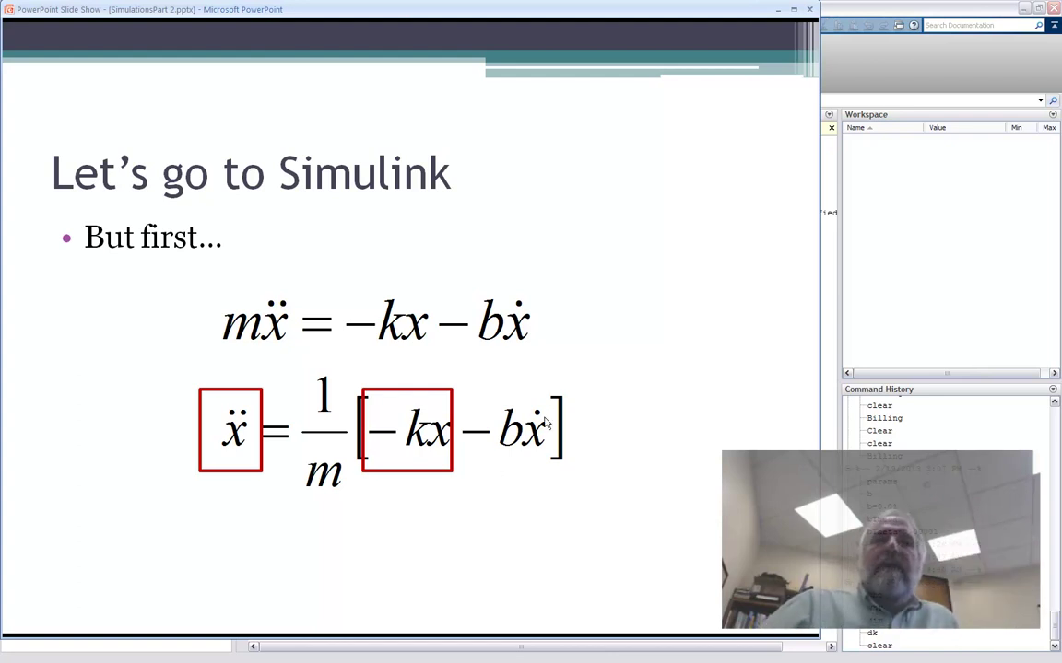
pyautogui.click(582, 440)
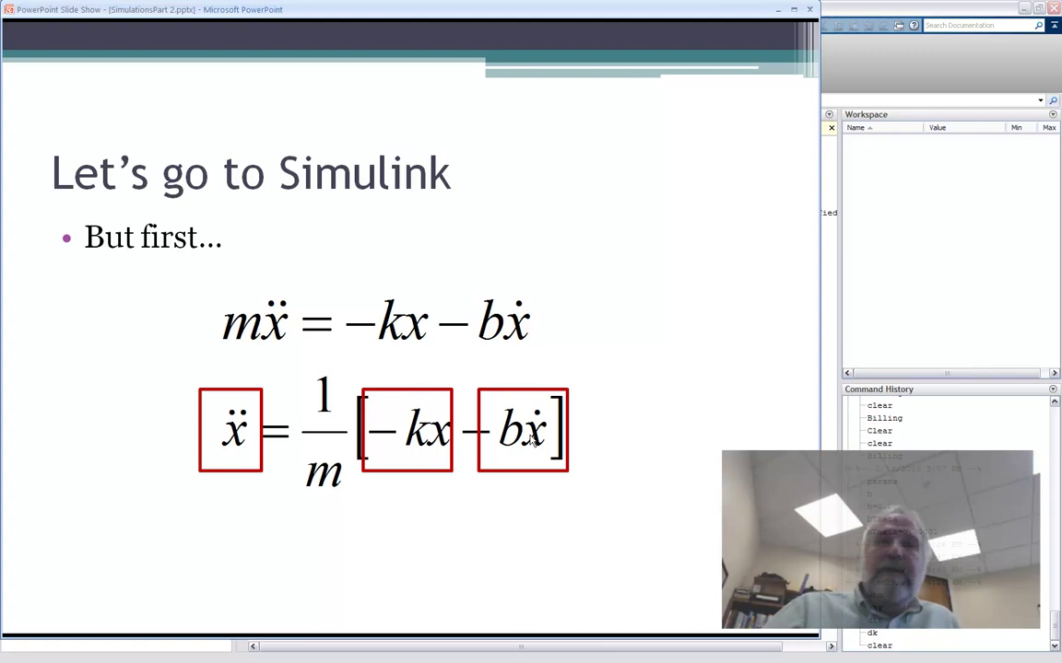
# - Bring the SprMassDamp model window up from the taskbar over the slides
pyautogui.click(493, 567)
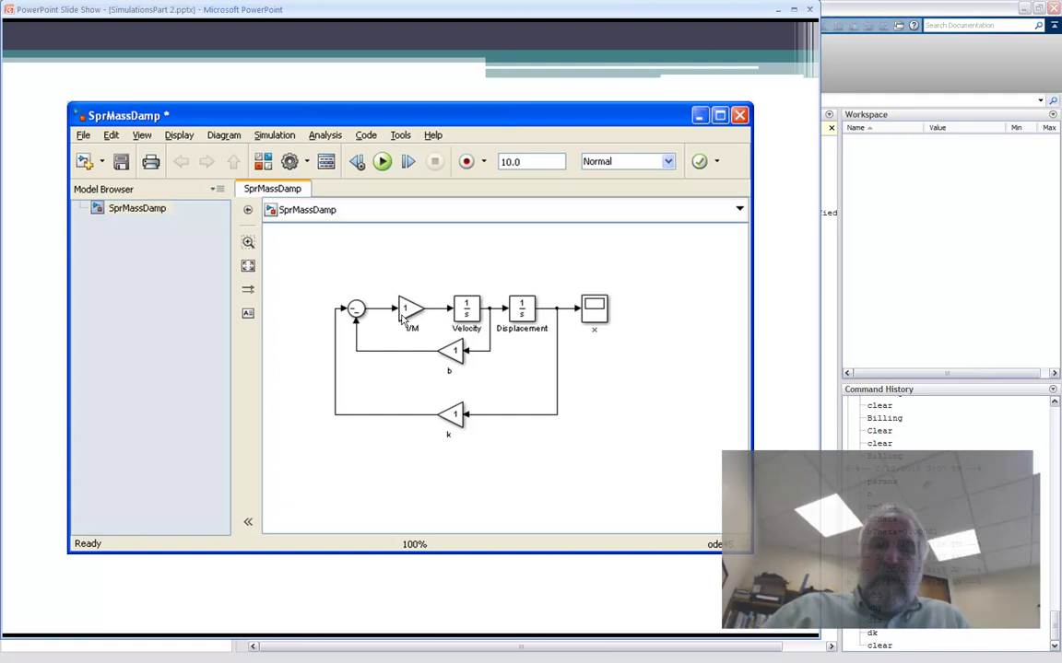
pyautogui.hotkey('alt', 'Tab')
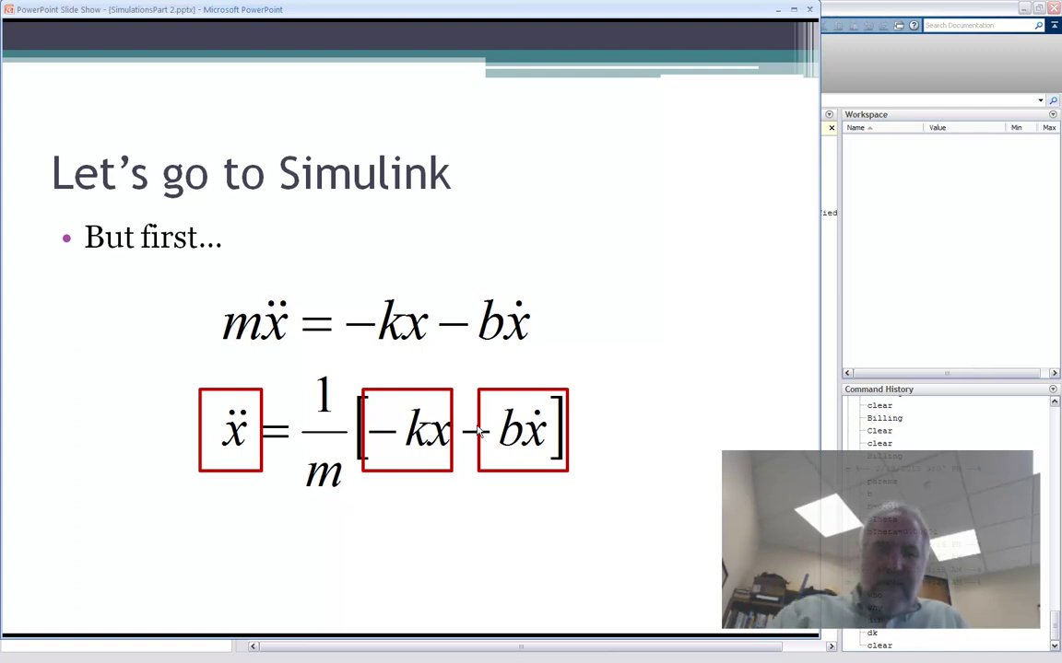
pyautogui.hotkey('alt', 'Tab')
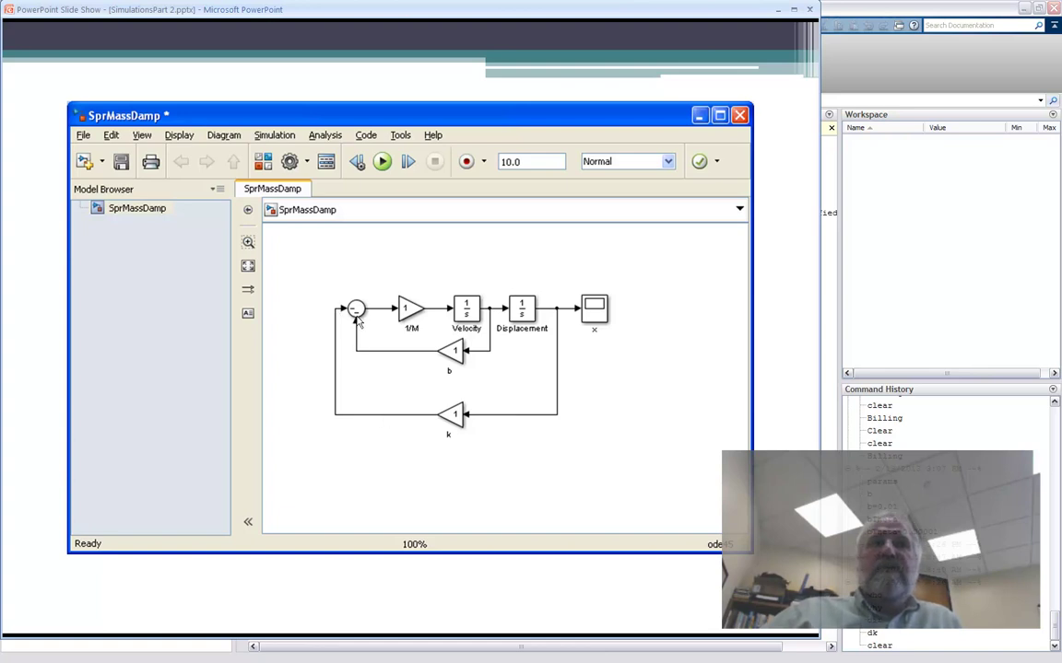
# - Use Alt+Tab to bring the SprMassDamp Simulink model back in front of the slide show
pyautogui.hotkey('alt', 'Tab')
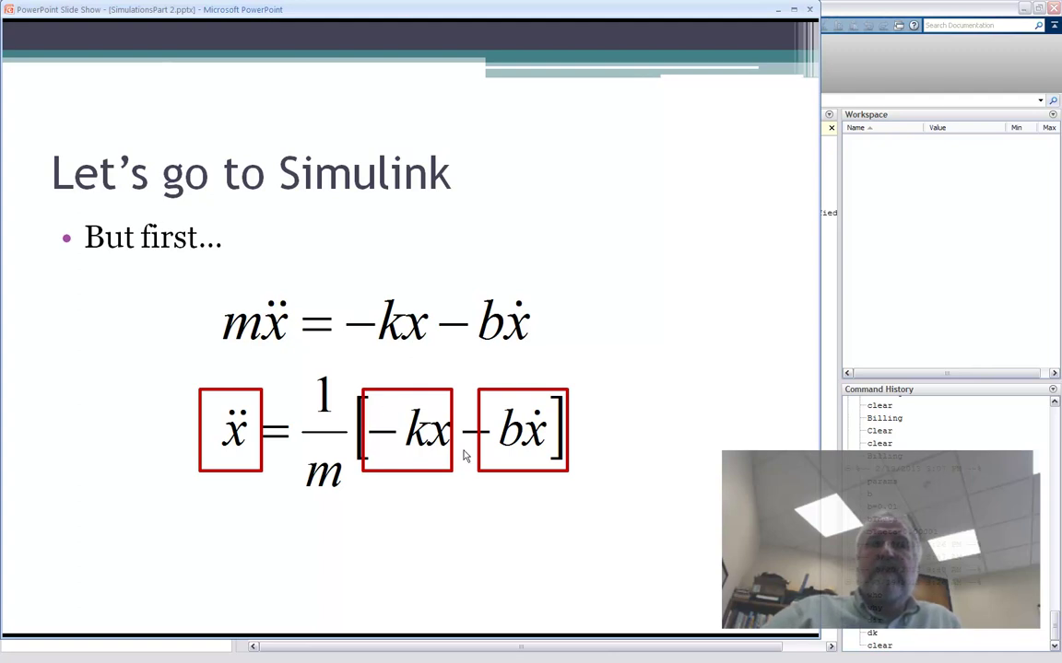
pyautogui.hotkey('alt', 'Tab')
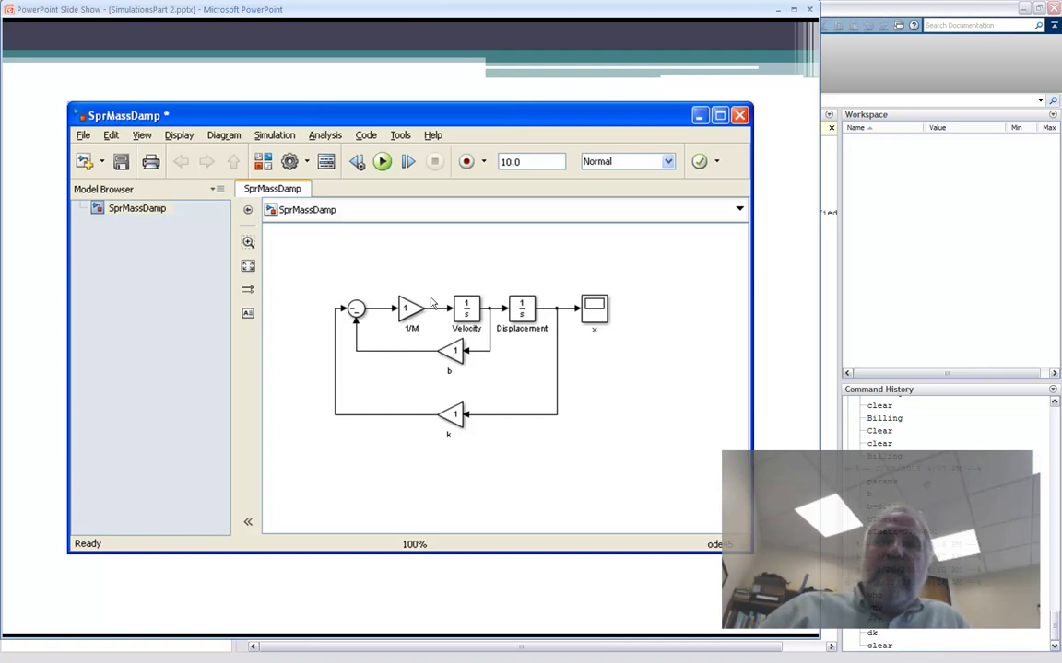
# - Minimize the PowerPoint slide show to reveal the MATLAB desktop
pyautogui.click(777, 13)
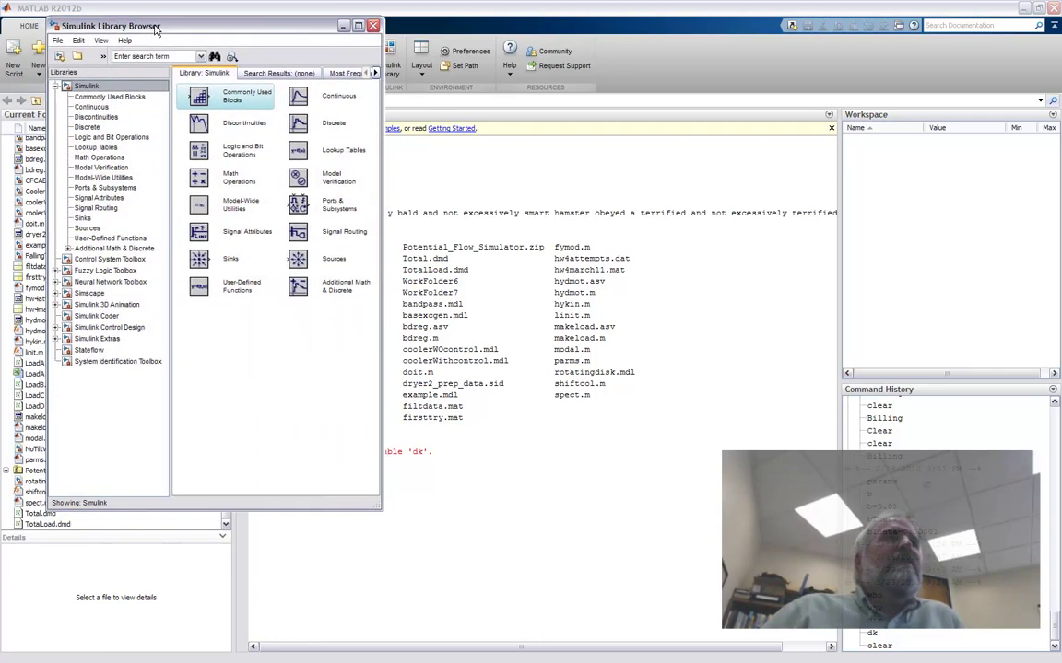
# - Reposition the Library Browser and create a new blank Simulink model
pyautogui.moveTo(134, 28); pyautogui.dragTo(118, 43)
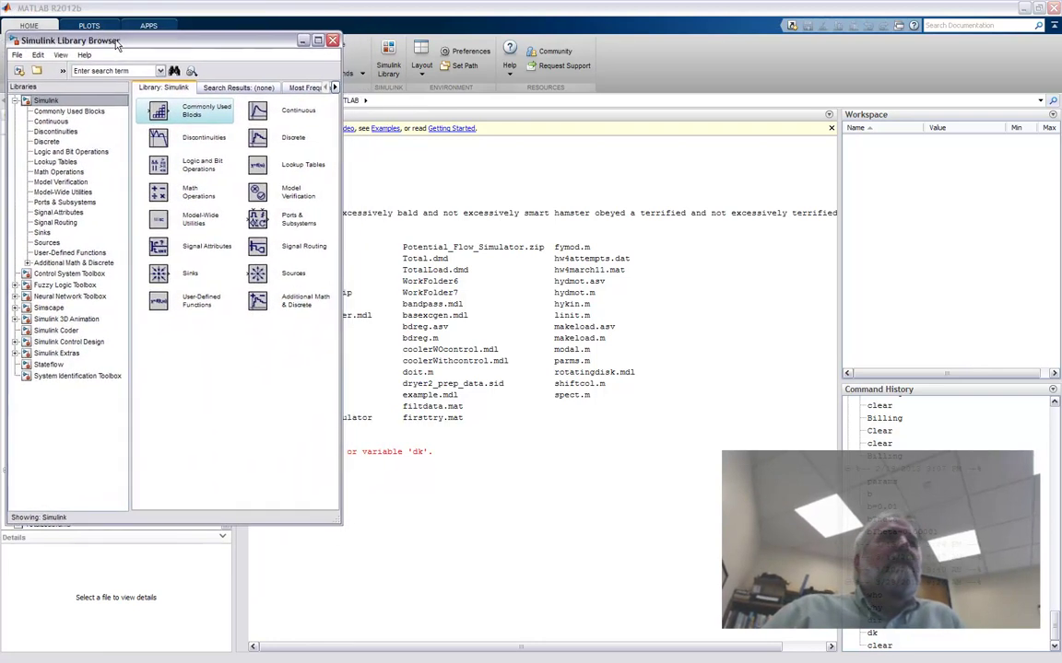
pyautogui.click(19, 72)
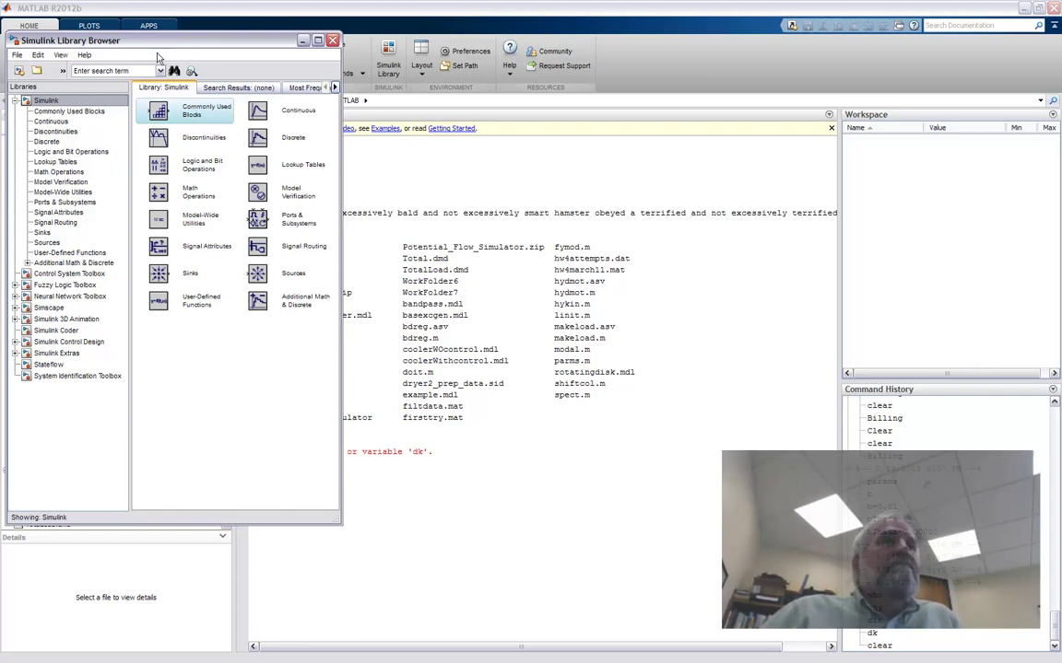
pyautogui.moveTo(141, 44); pyautogui.dragTo(194, 68)
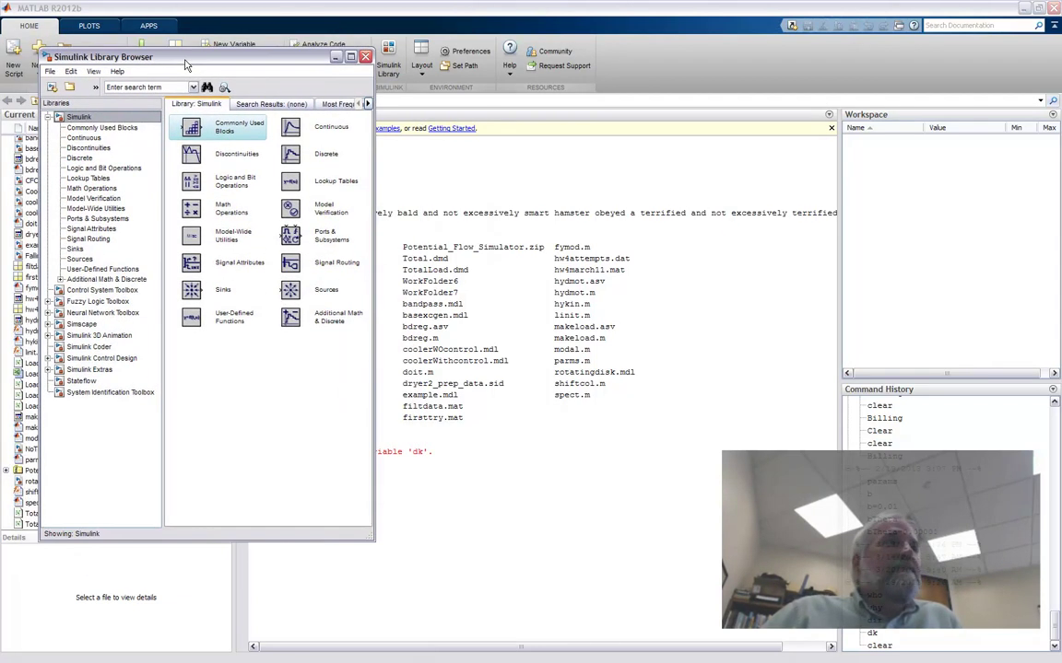
pyautogui.click(52, 87)
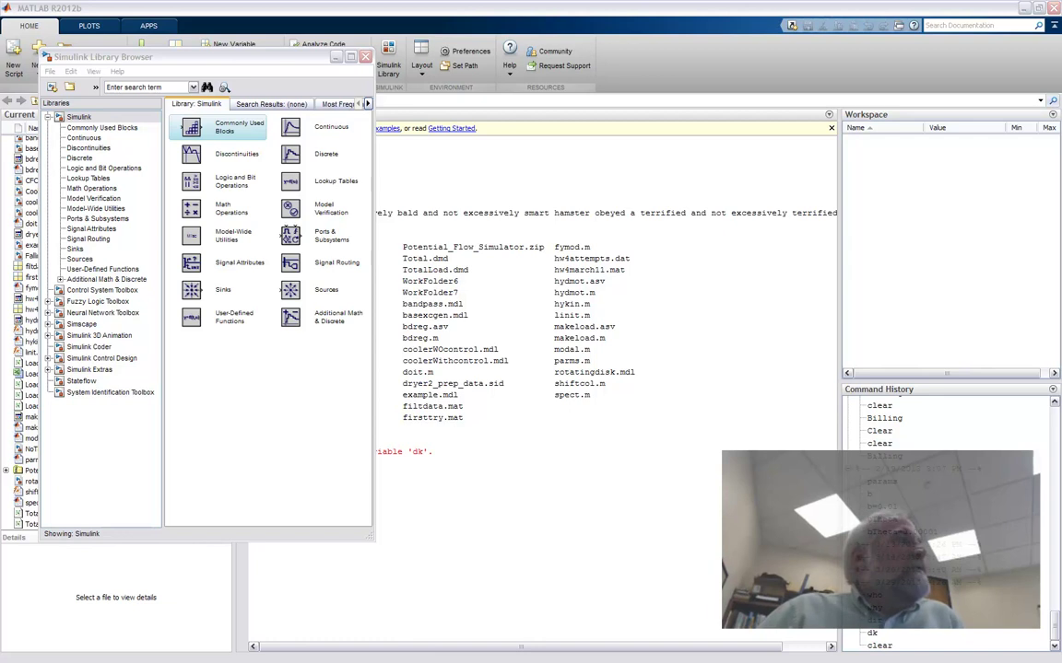
# - Move the untitled model window right, shorten it, and list the Continuous blocks library
pyautogui.moveTo(557, 159); pyautogui.dragTo(690, 156)
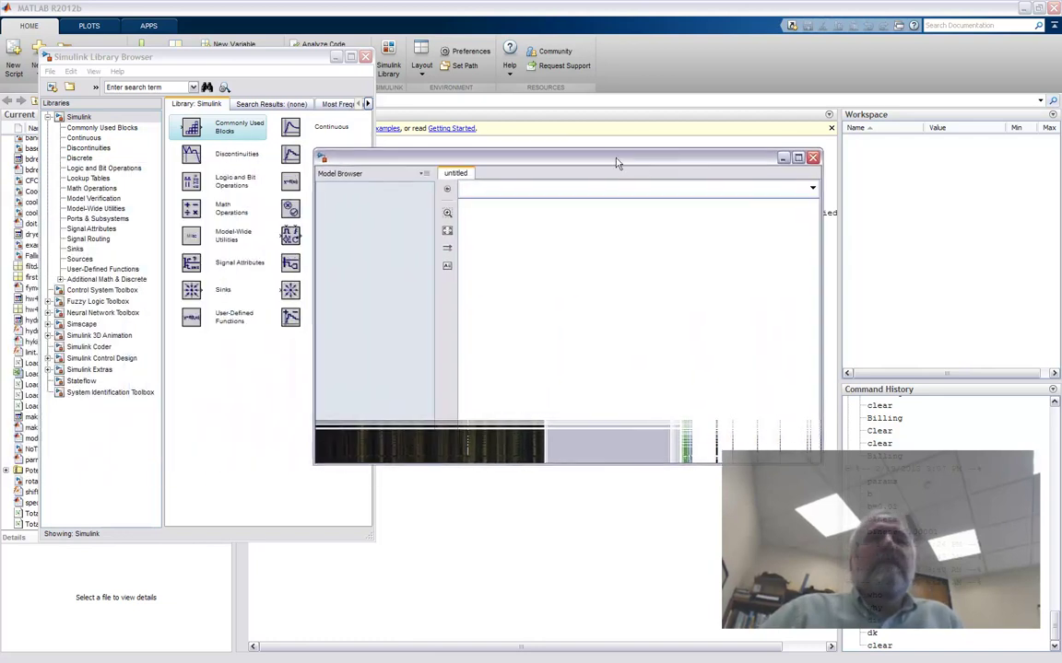
pyautogui.moveTo(616, 164); pyautogui.dragTo(692, 199)
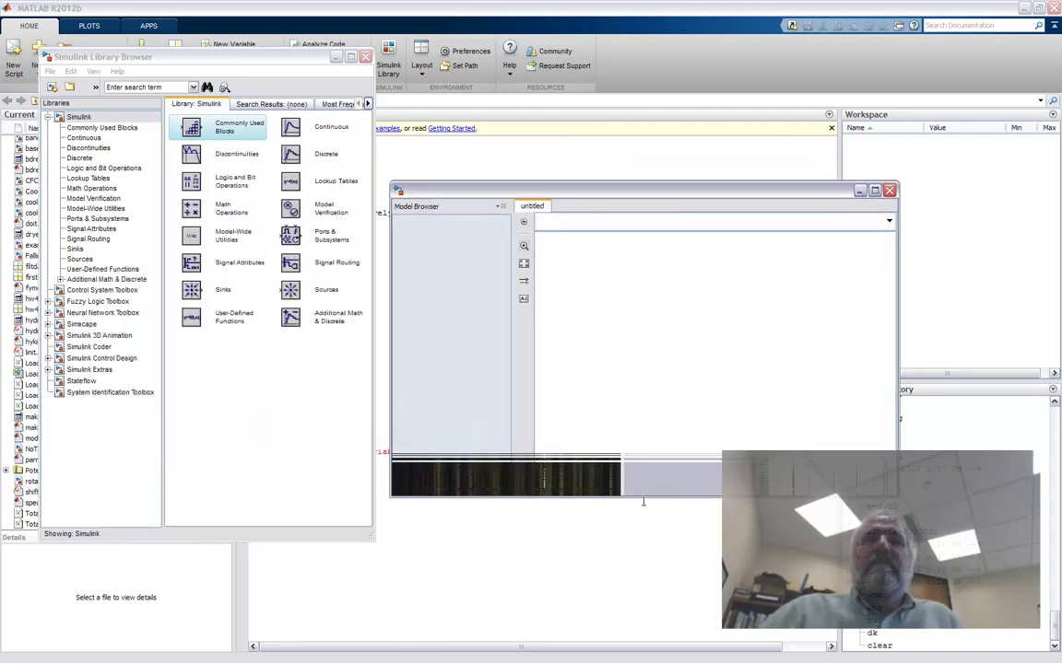
pyautogui.moveTo(643, 499); pyautogui.dragTo(622, 439)
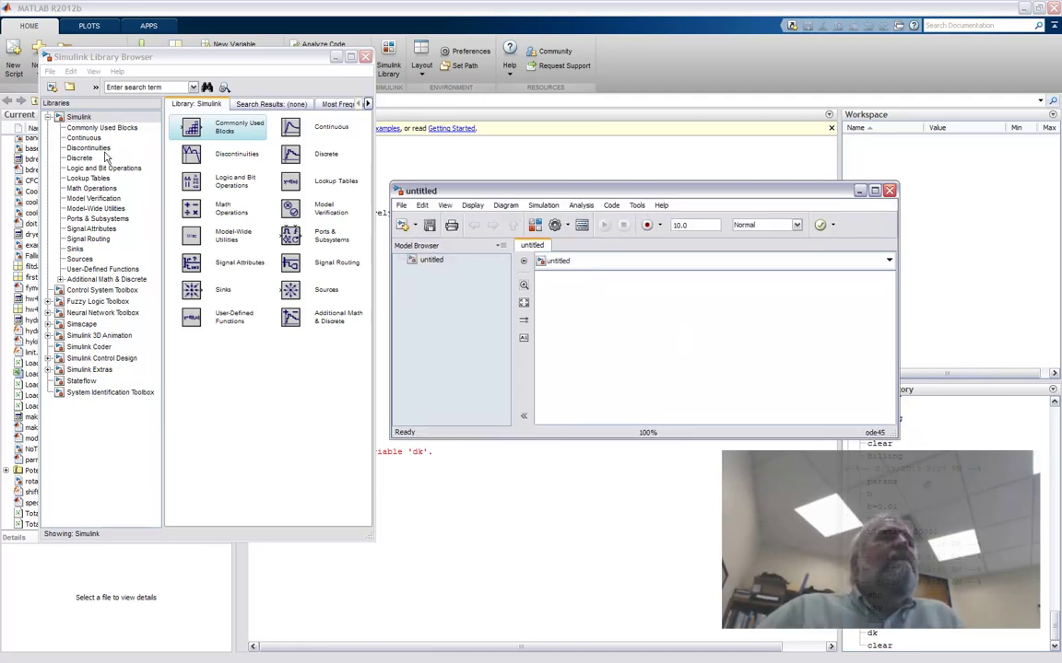
pyautogui.click(103, 58)
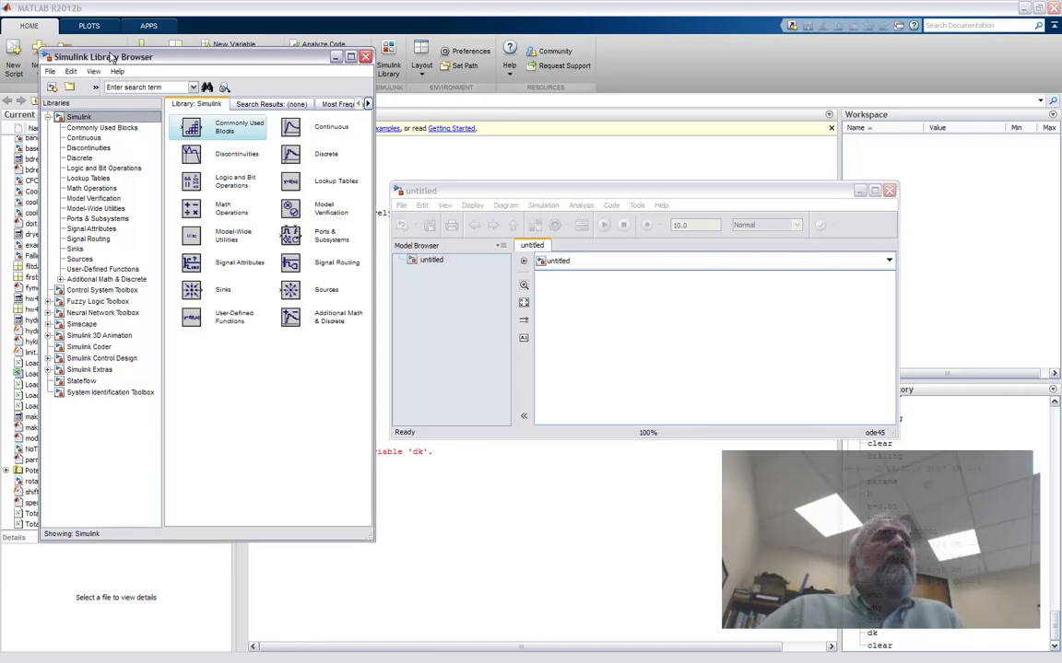
pyautogui.click(86, 138)
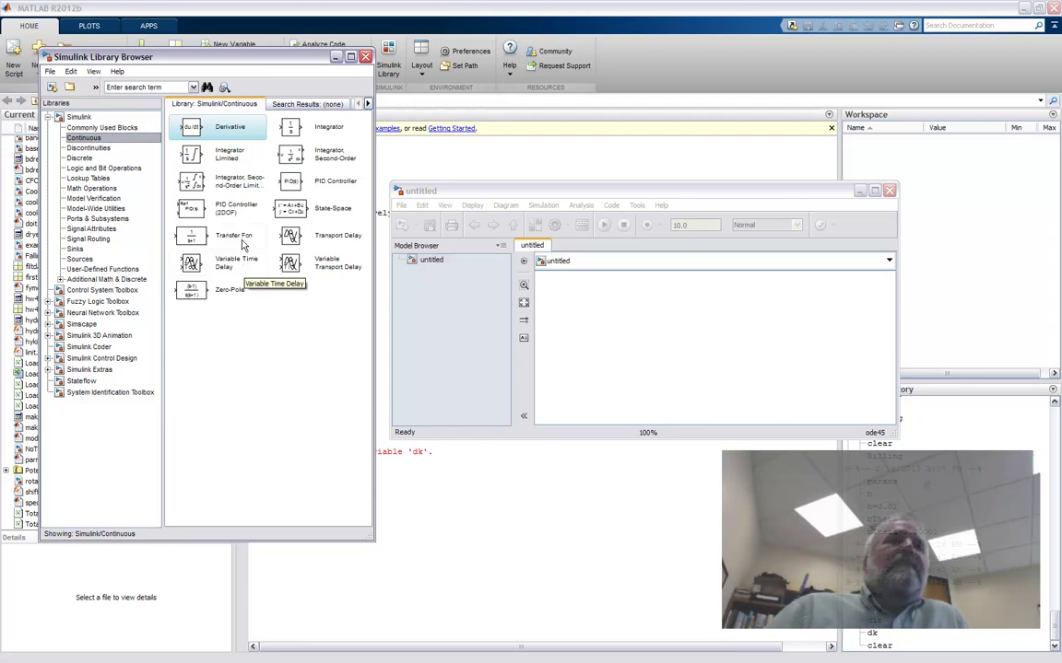
# - Add Sum and Gain blocks from Math Operations alongside the Integrator
pyautogui.click(294, 133)
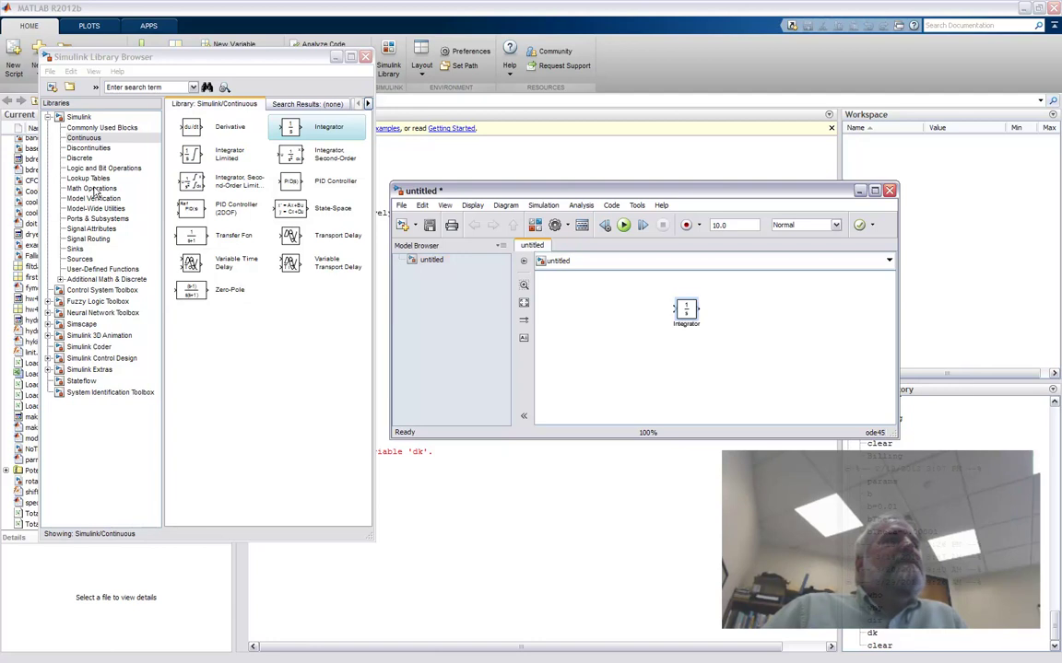
pyautogui.click(94, 189)
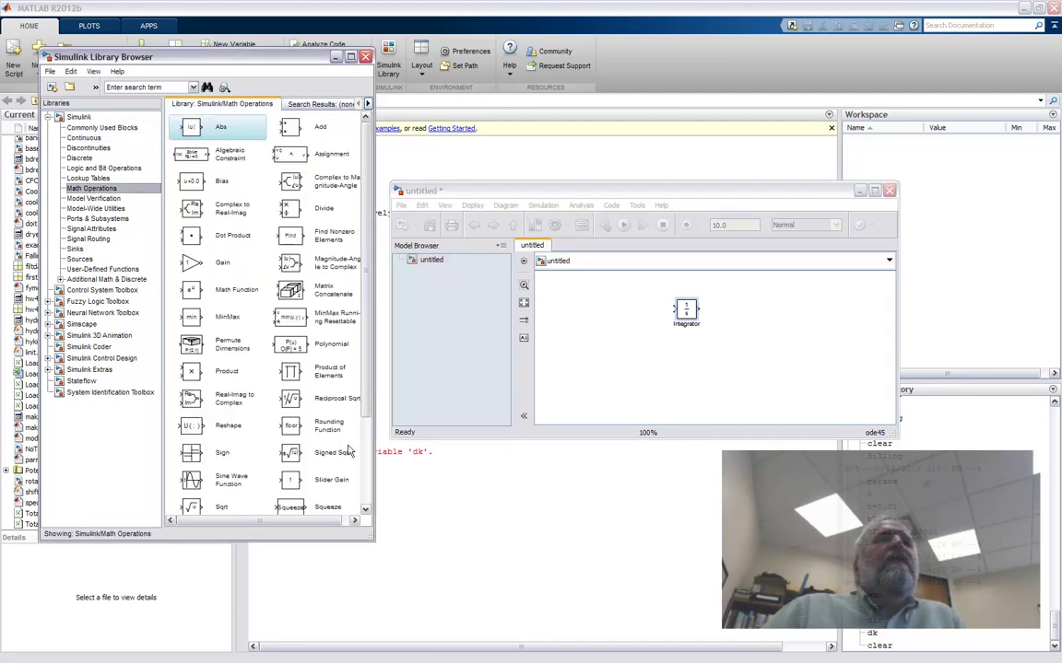
pyautogui.moveTo(373, 542); pyautogui.dragTo(376, 596)
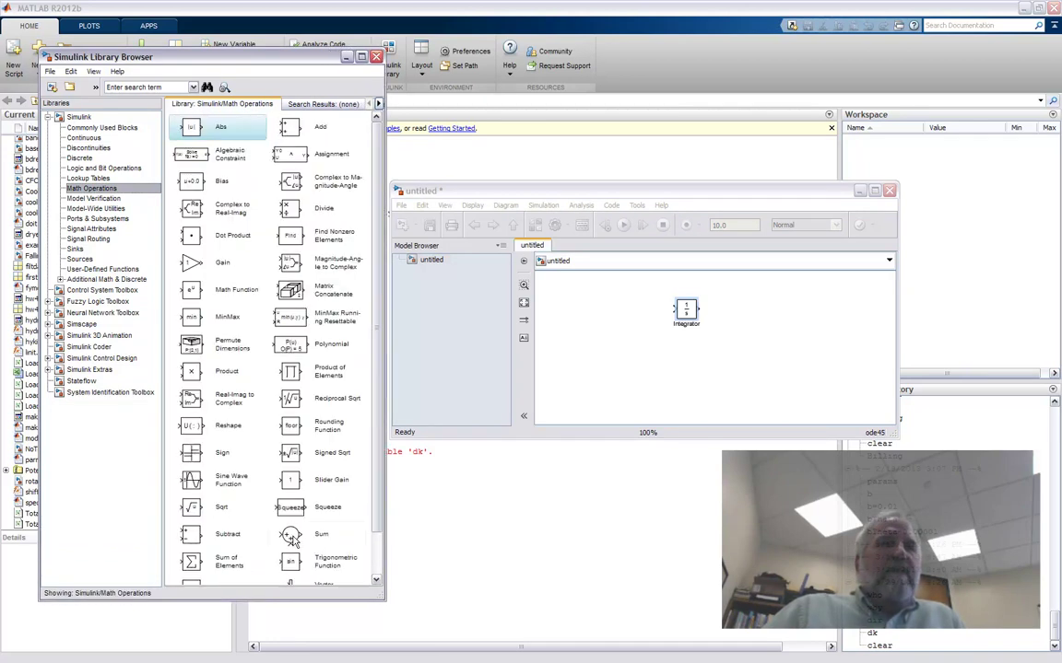
pyautogui.moveTo(291, 541); pyautogui.dragTo(619, 316)
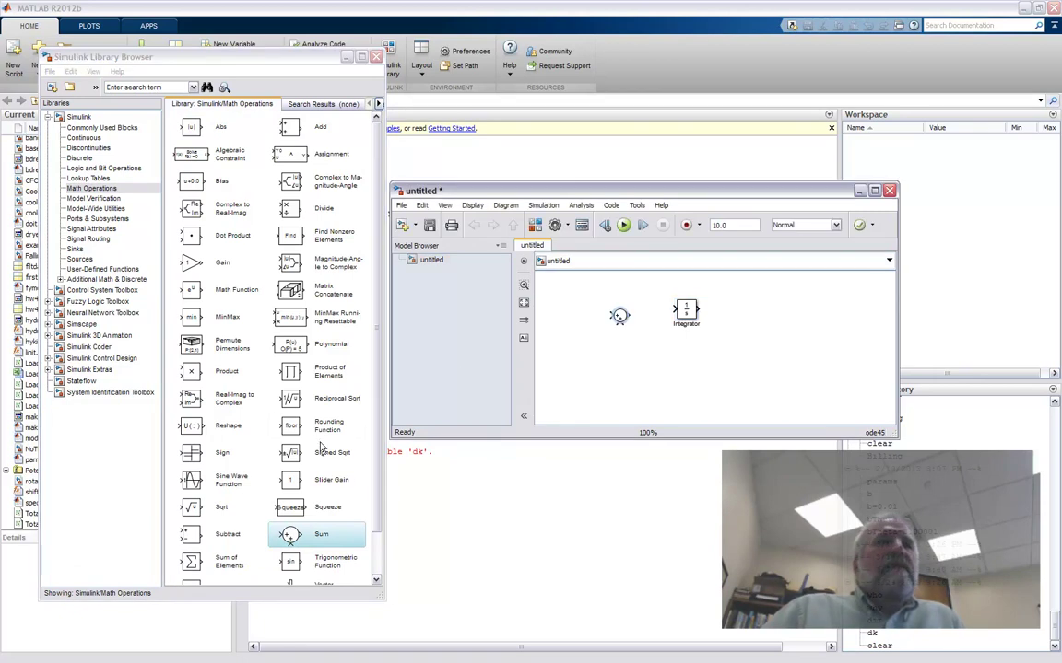
pyautogui.moveTo(173, 243); pyautogui.dragTo(649, 345)
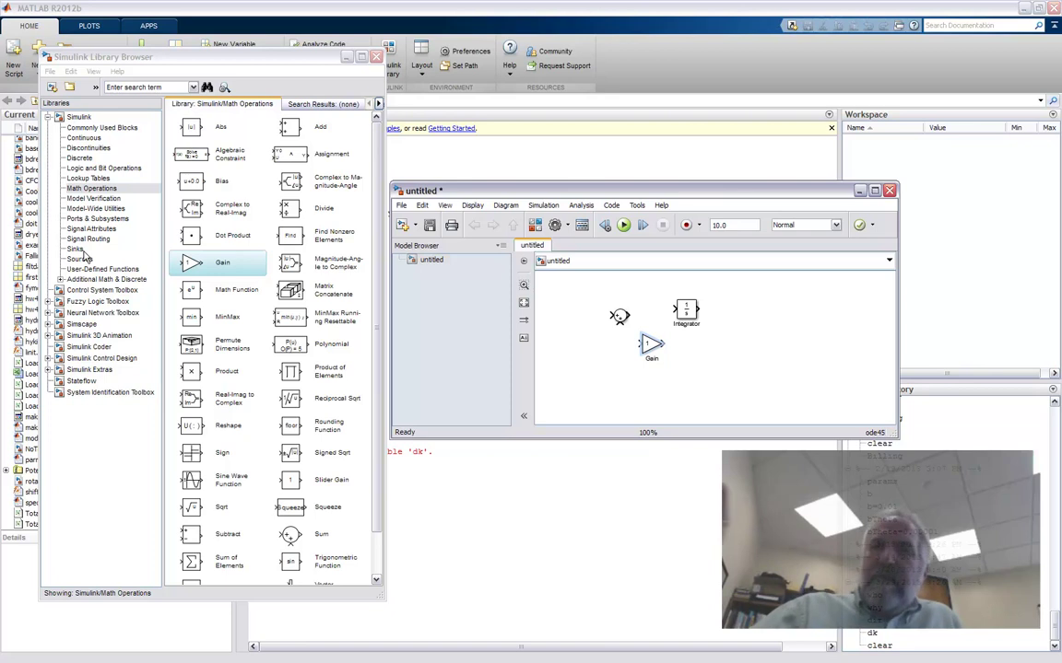
# - Add a Scope from Sinks, enlarge the model window, and shift the Integrator right
pyautogui.click(75, 249)
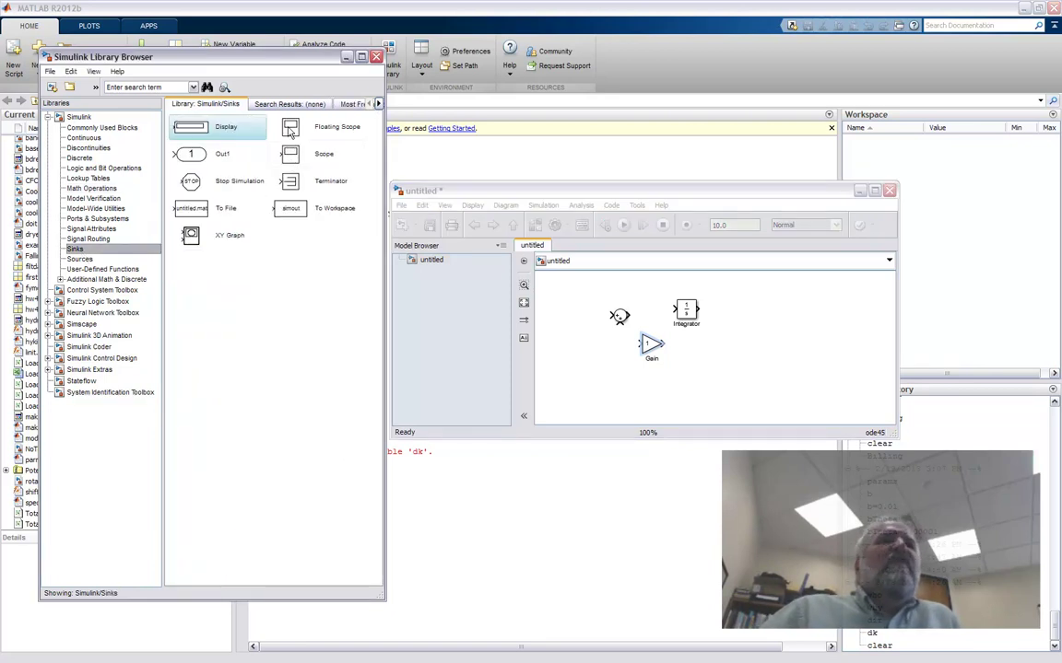
pyautogui.click(273, 150)
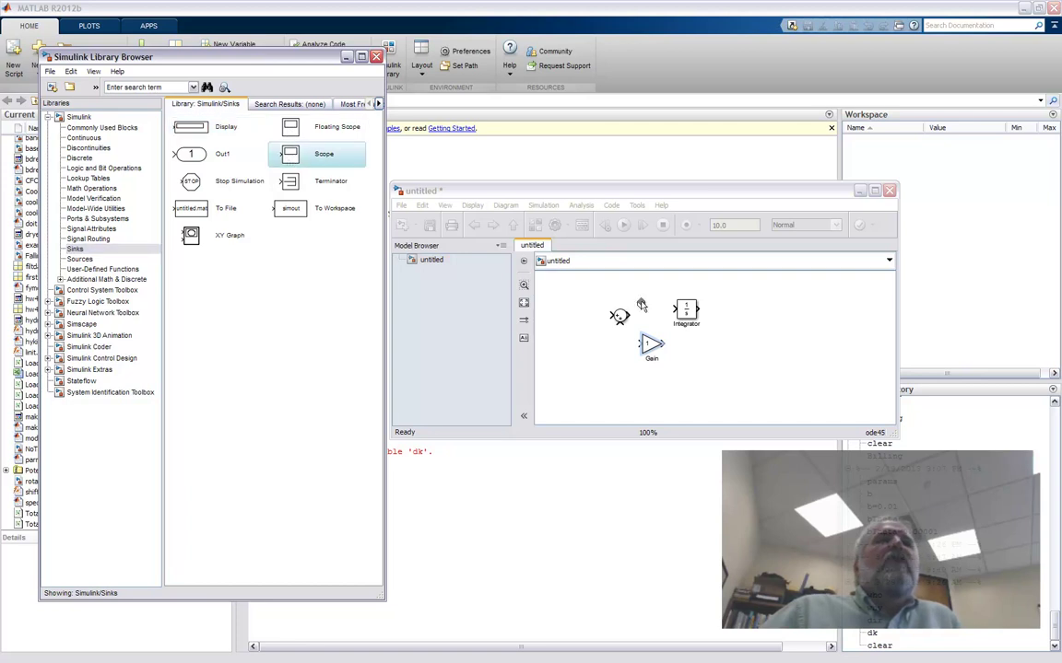
pyautogui.moveTo(791, 321); pyautogui.dragTo(790, 322)
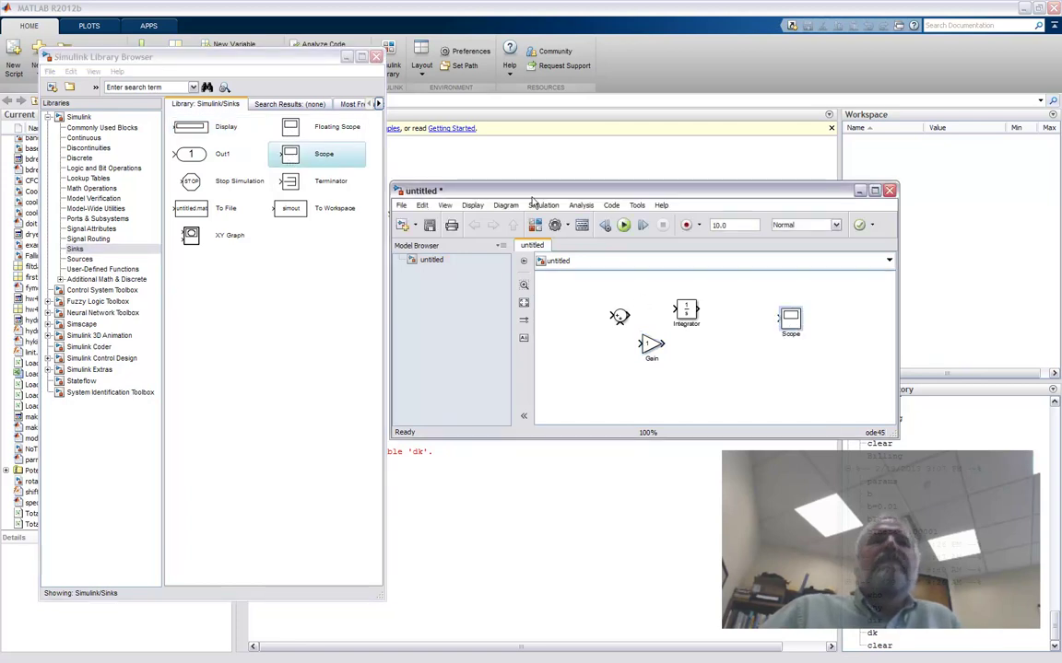
pyautogui.moveTo(449, 189); pyautogui.dragTo(452, 173)
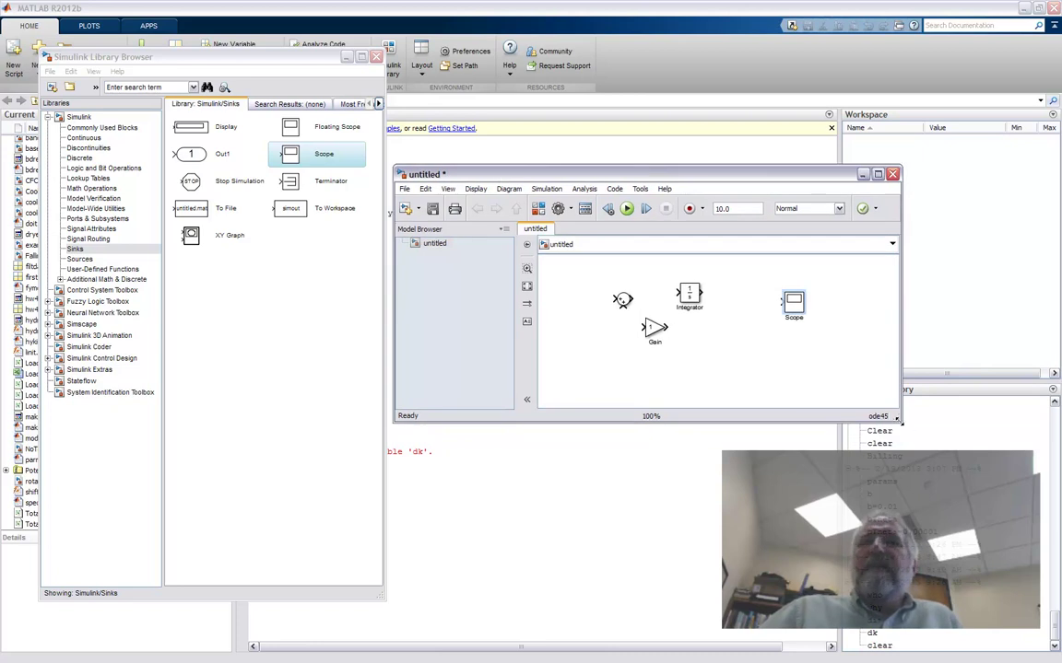
pyautogui.moveTo(897, 419); pyautogui.dragTo(962, 507)
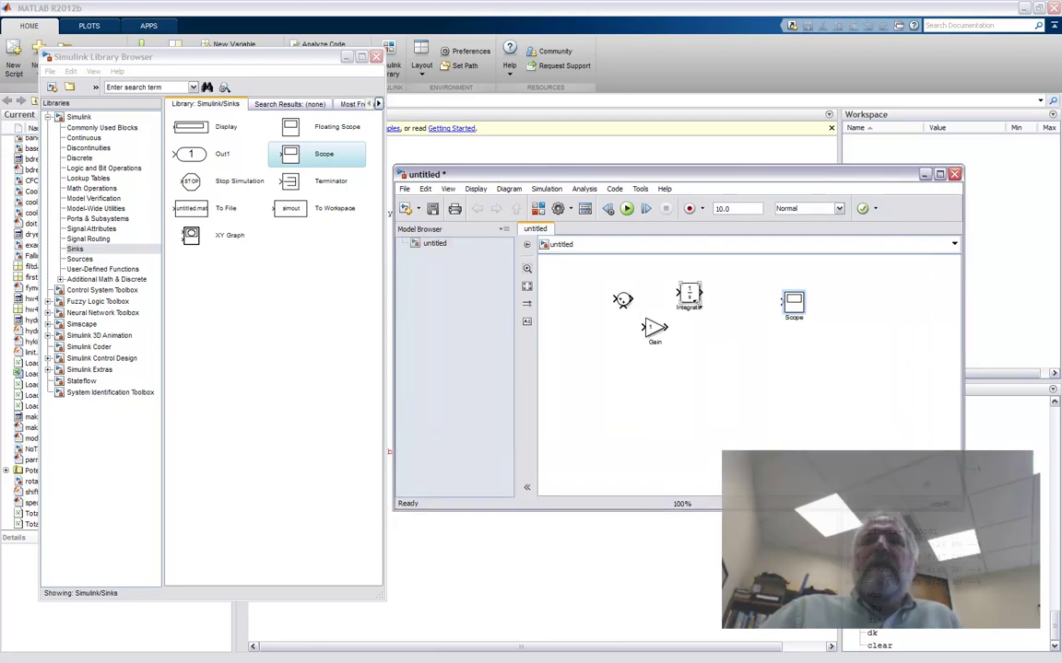
pyautogui.moveTo(693, 300); pyautogui.dragTo(731, 305)
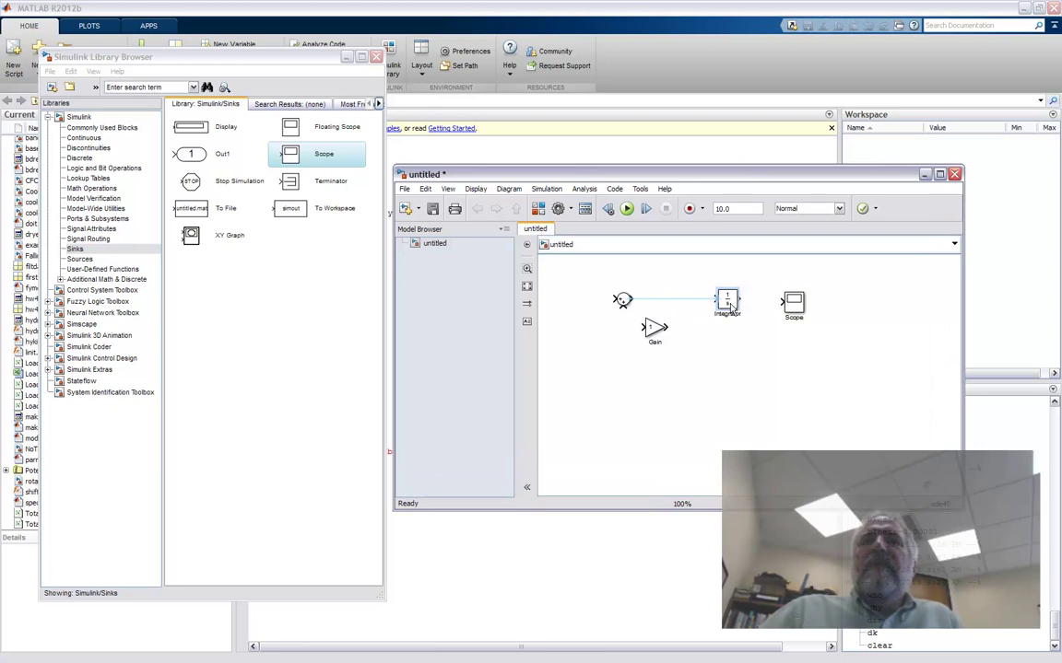
# - Place the Gain between Sum and Integrator and move the Scope further right
pyautogui.click(653, 328)
pyautogui.moveTo(653, 328); pyautogui.dragTo(665, 301)
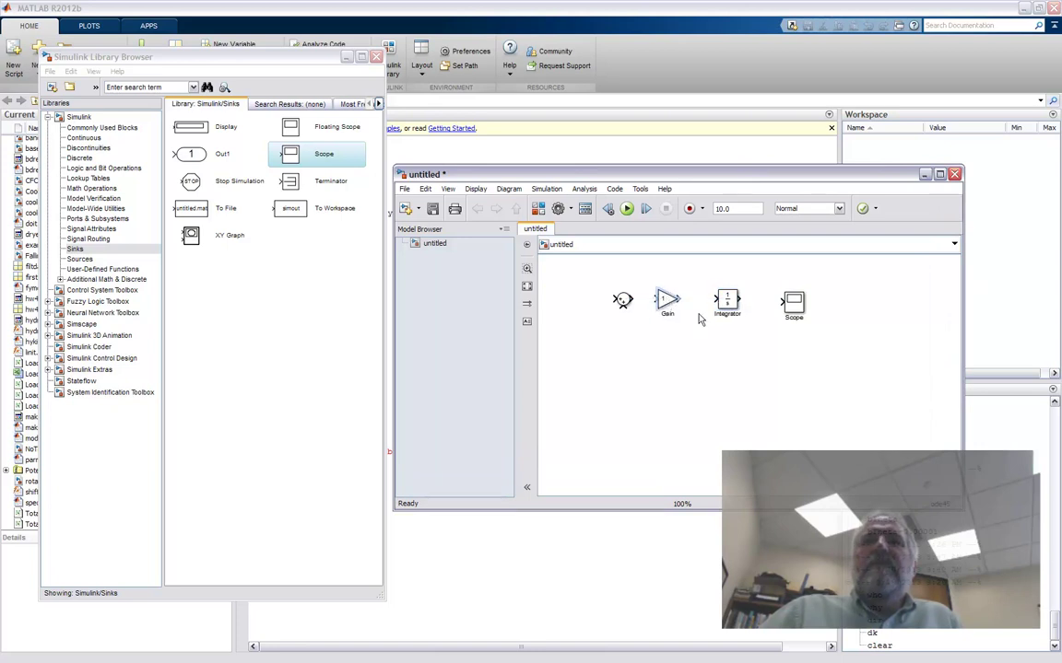
pyautogui.click(727, 304)
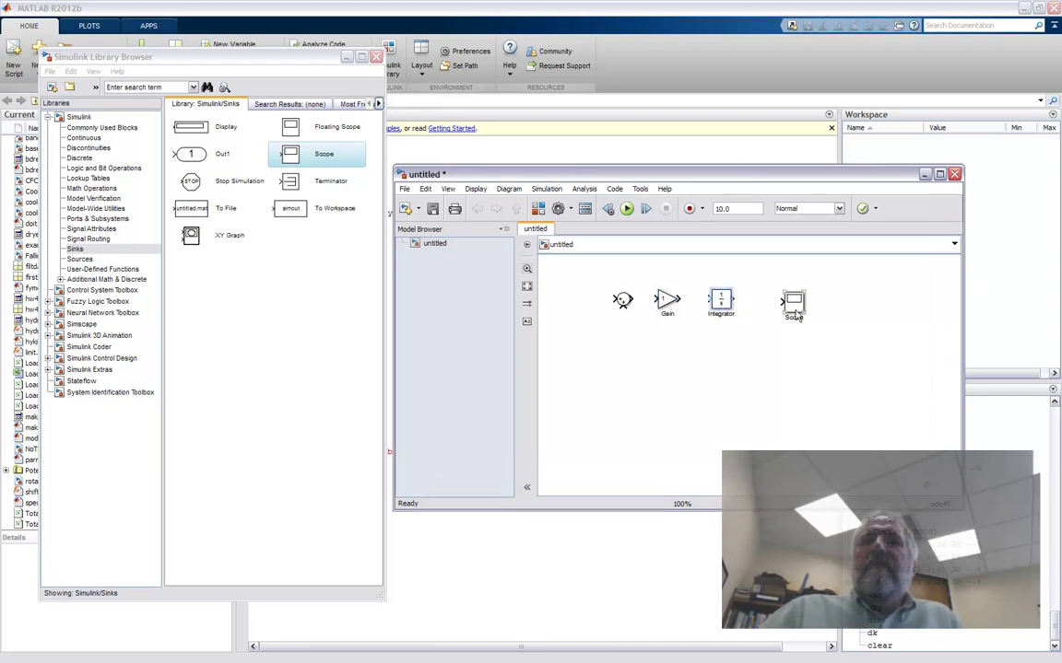
pyautogui.moveTo(735, 300); pyautogui.dragTo(786, 300)
pyautogui.moveTo(796, 318); pyautogui.dragTo(903, 317)
pyautogui.moveTo(735, 299)
pyautogui.mouseDown()
pyautogui.moveTo(888, 301)
pyautogui.moveTo(728, 312)
pyautogui.mouseUp()
# - Rename the Integrator block to 'Velocity'
pyautogui.click(722, 317)
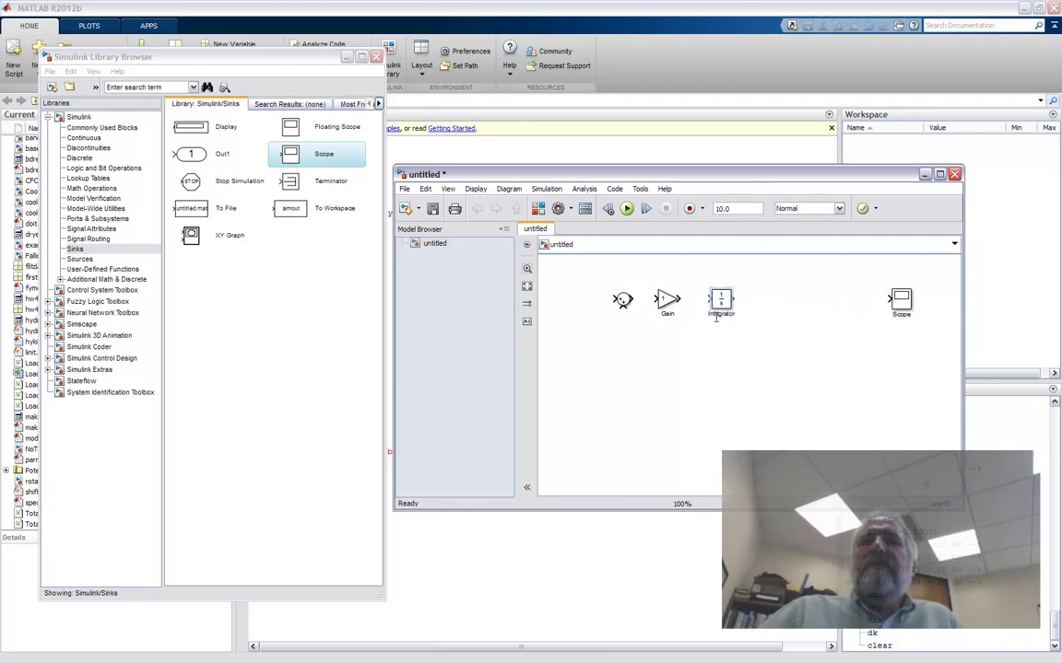
pyautogui.moveTo(709, 315); pyautogui.dragTo(734, 314)
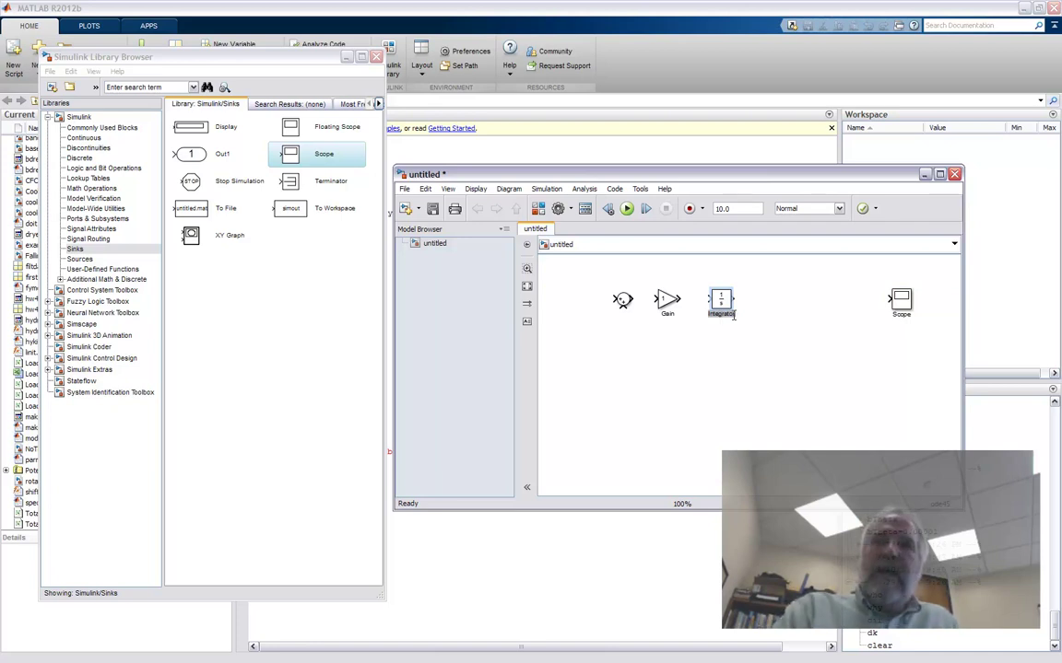
pyautogui.write('Velocity')
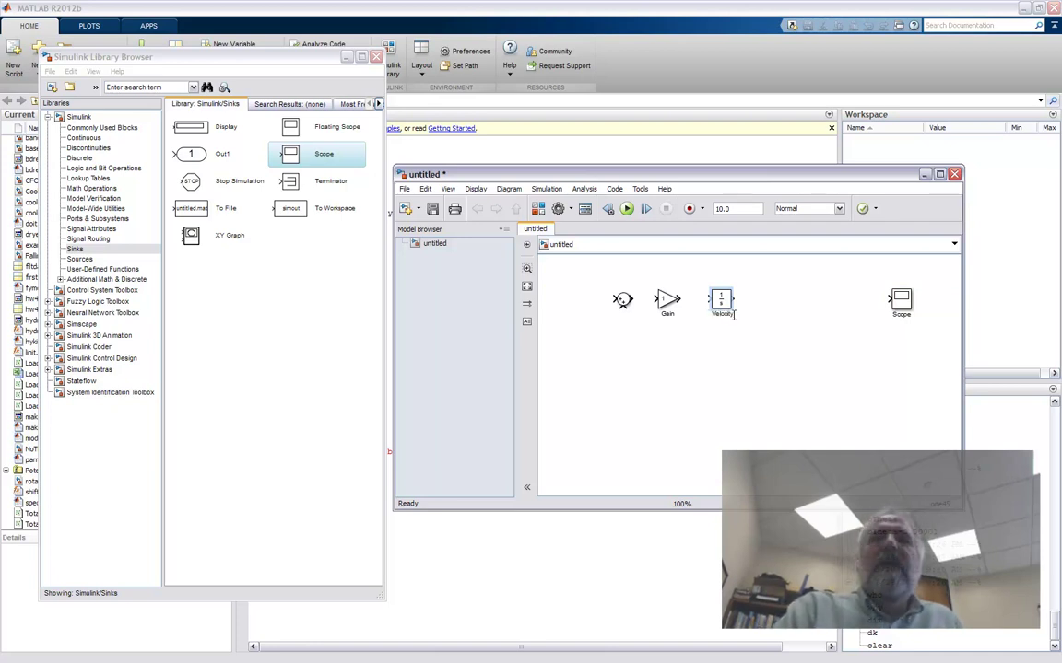
pyautogui.click(723, 302)
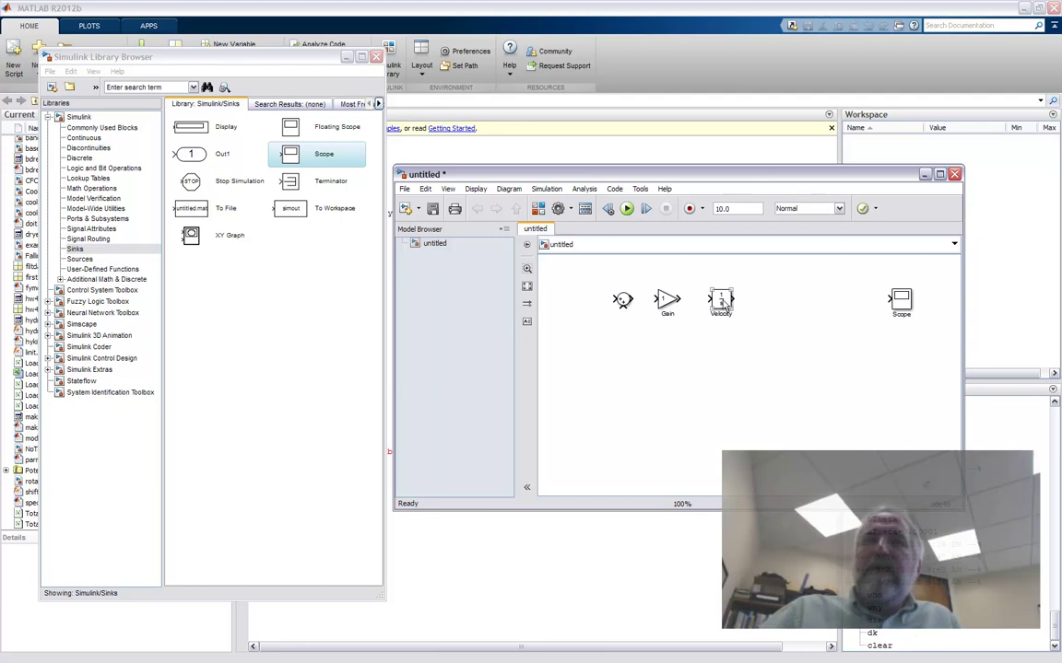
# - Copy the Velocity integrator to its right and rename the copy 'Displacement'
pyautogui.click(722, 302)
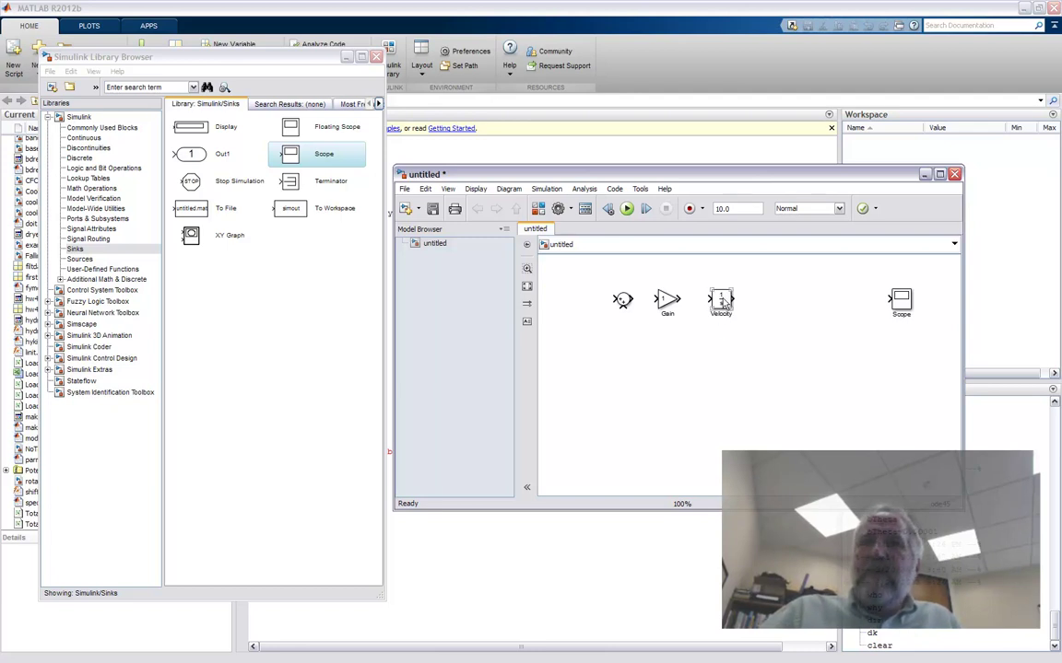
pyautogui.moveTo(724, 304); pyautogui.dragTo(774, 307)
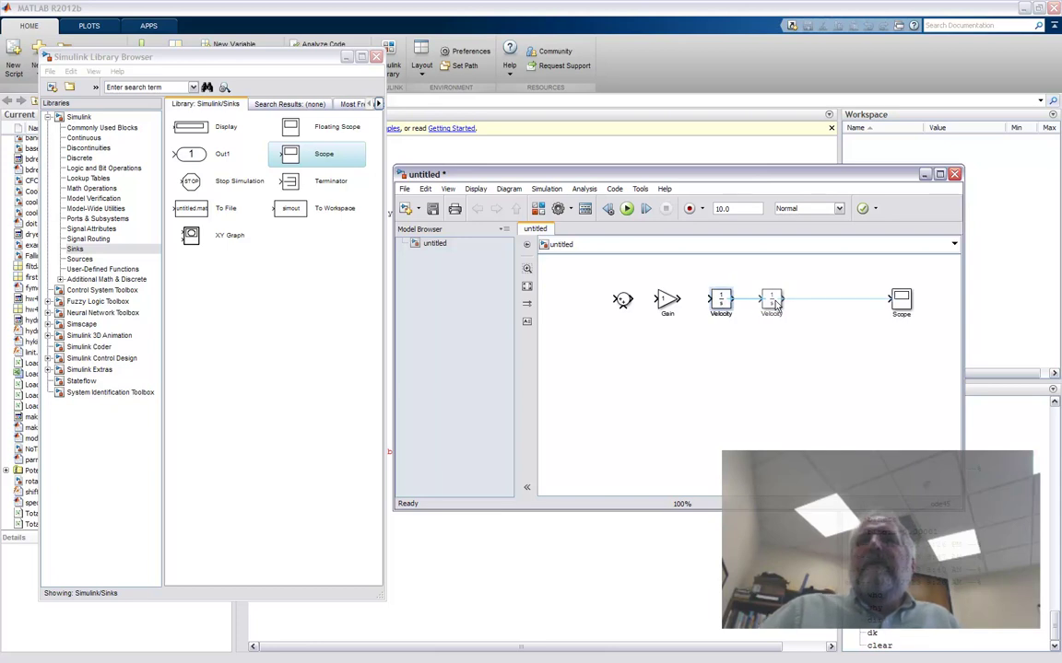
pyautogui.moveTo(774, 307); pyautogui.dragTo(775, 307)
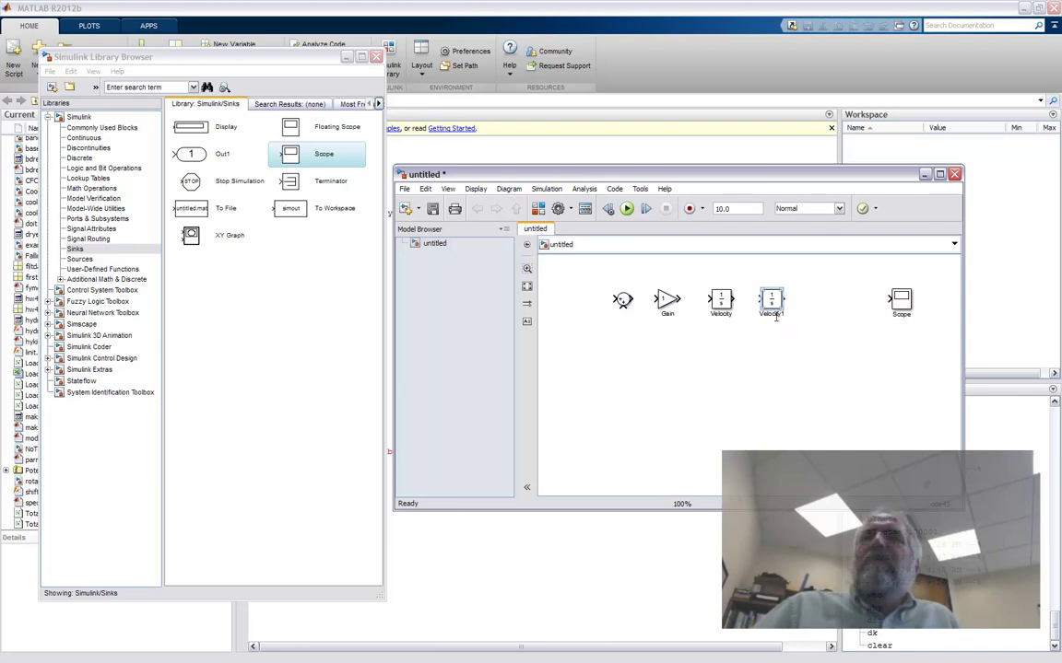
pyautogui.doubleClick(772, 314)
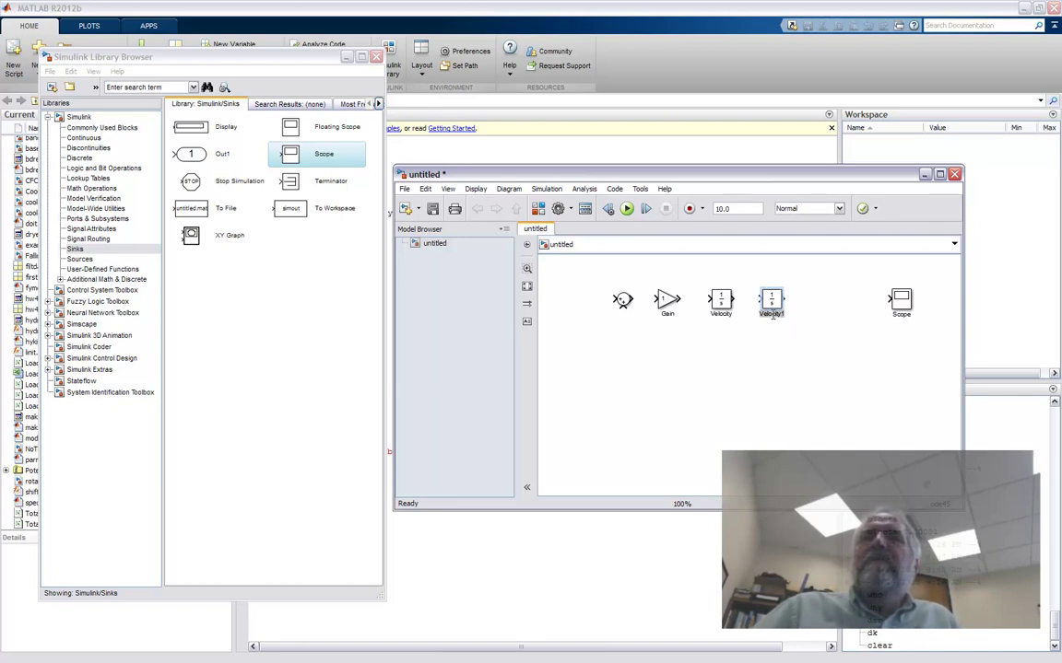
pyautogui.write('P')
pyautogui.write('isplacement')
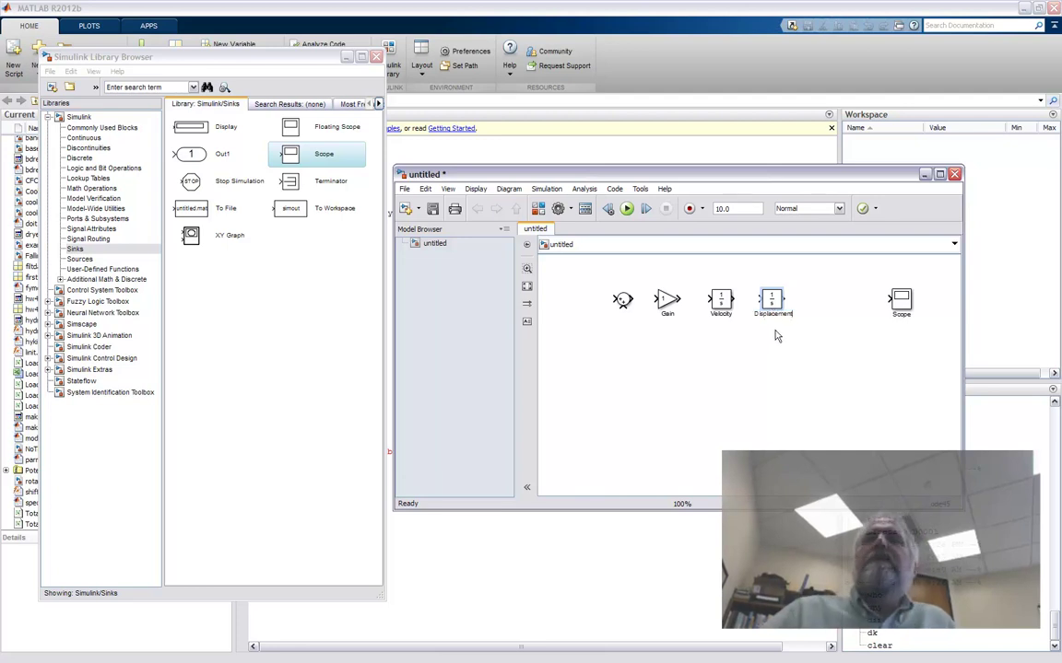
# - Draw signal lines from Velocity to Displacement and from Displacement to the Scope
pyautogui.click(773, 354)
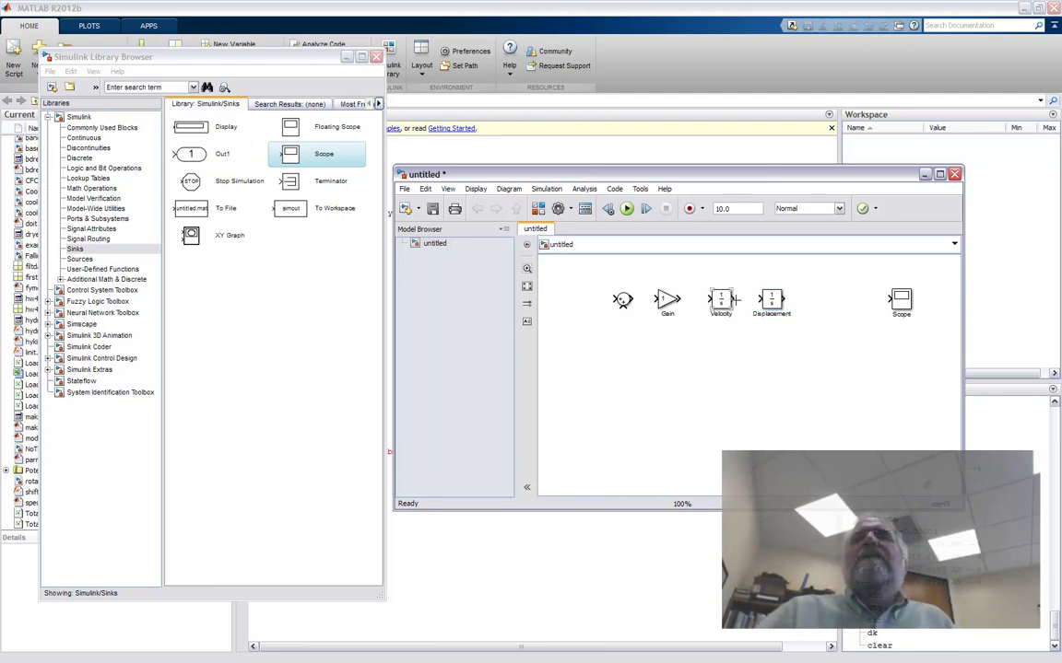
pyautogui.moveTo(734, 300); pyautogui.dragTo(854, 309)
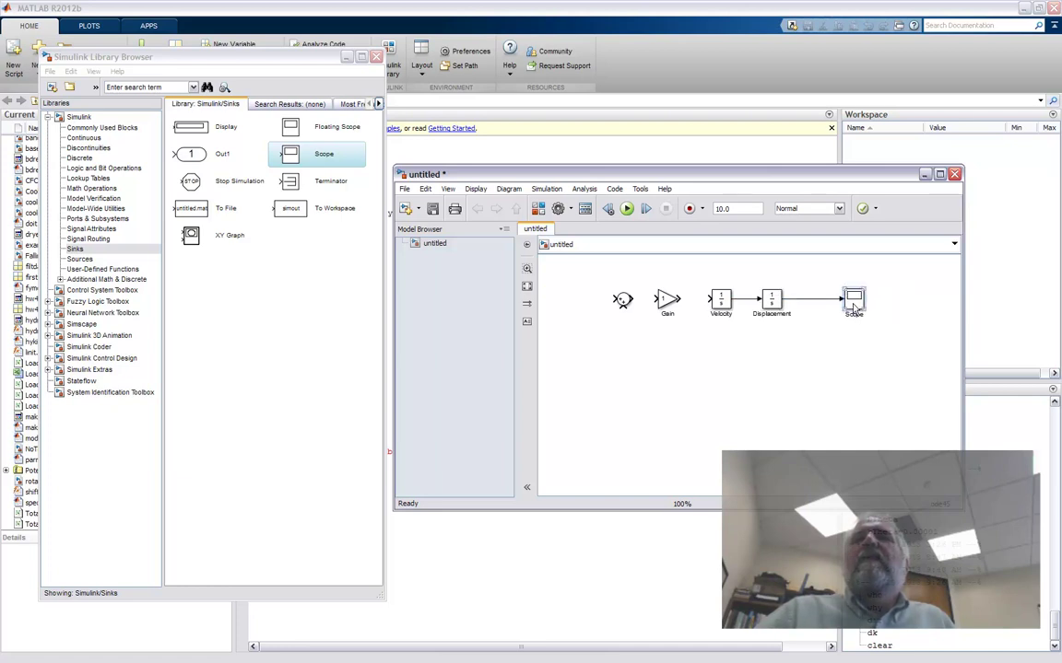
pyautogui.click(676, 303)
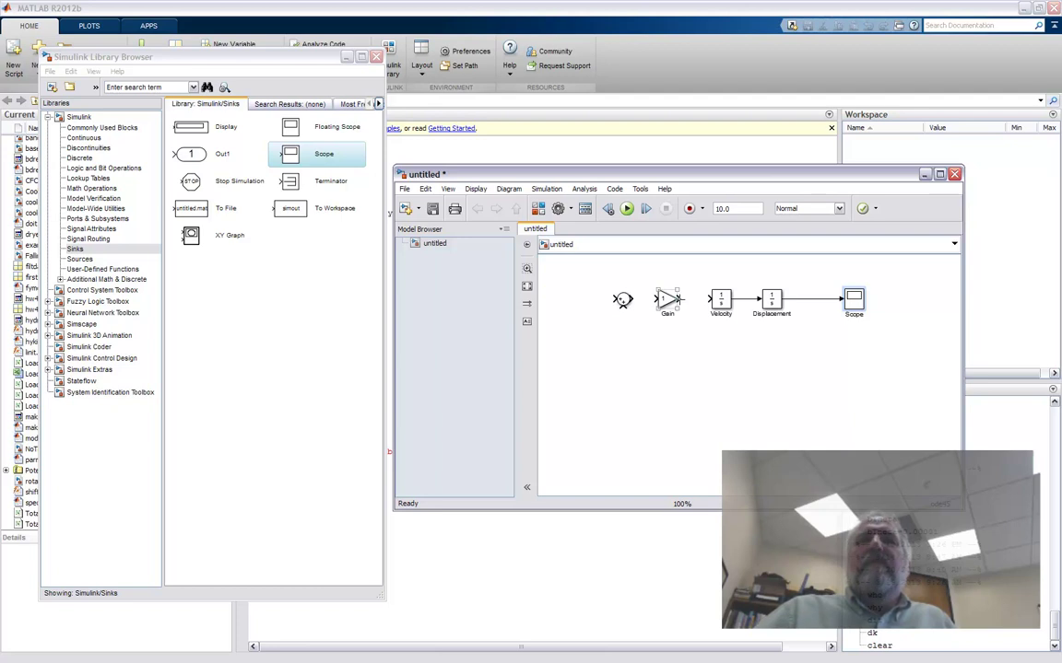
pyautogui.click(606, 269)
# - Rename the Gain block to '1/M'
pyautogui.click(666, 300)
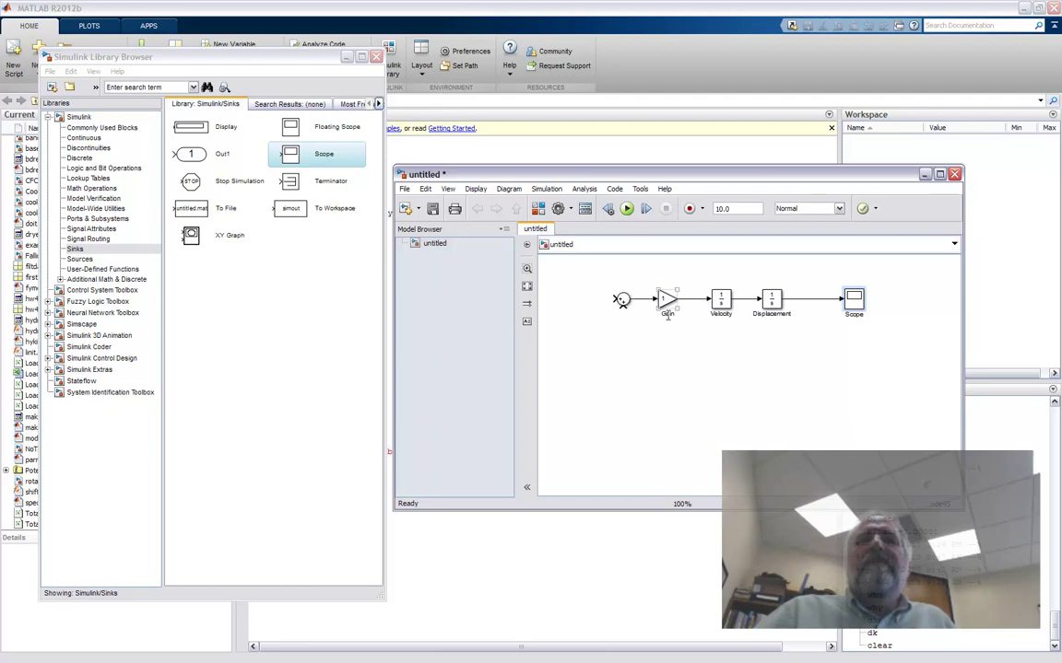
pyautogui.click(667, 314)
pyautogui.hotkey('ctrl', 'a')
pyautogui.press('BackSpace')
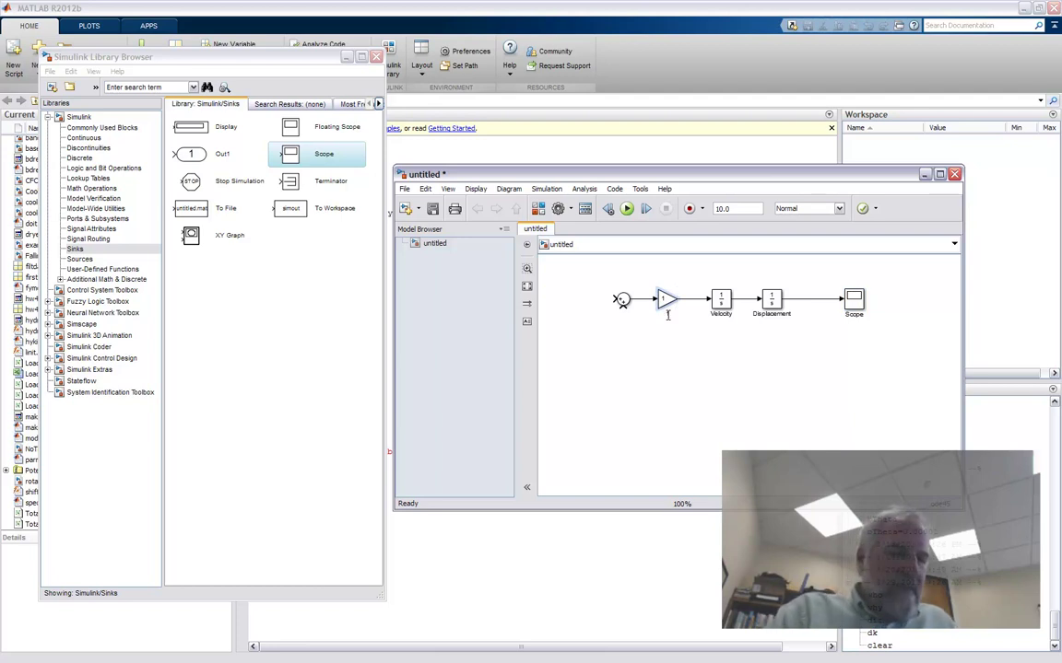
pyautogui.write('1/M')
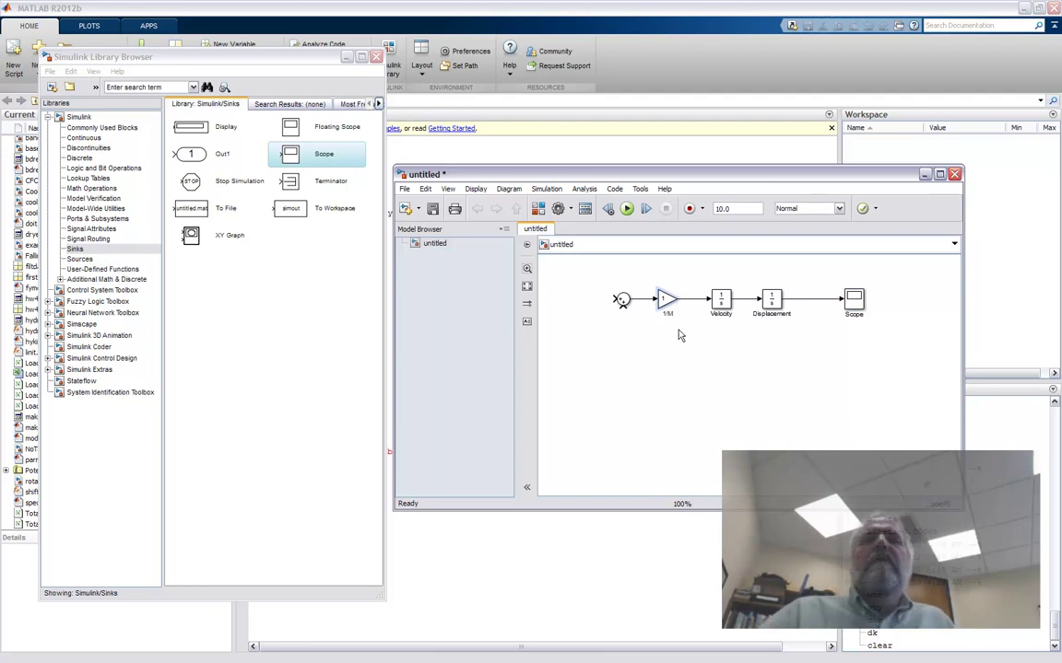
pyautogui.click(667, 339)
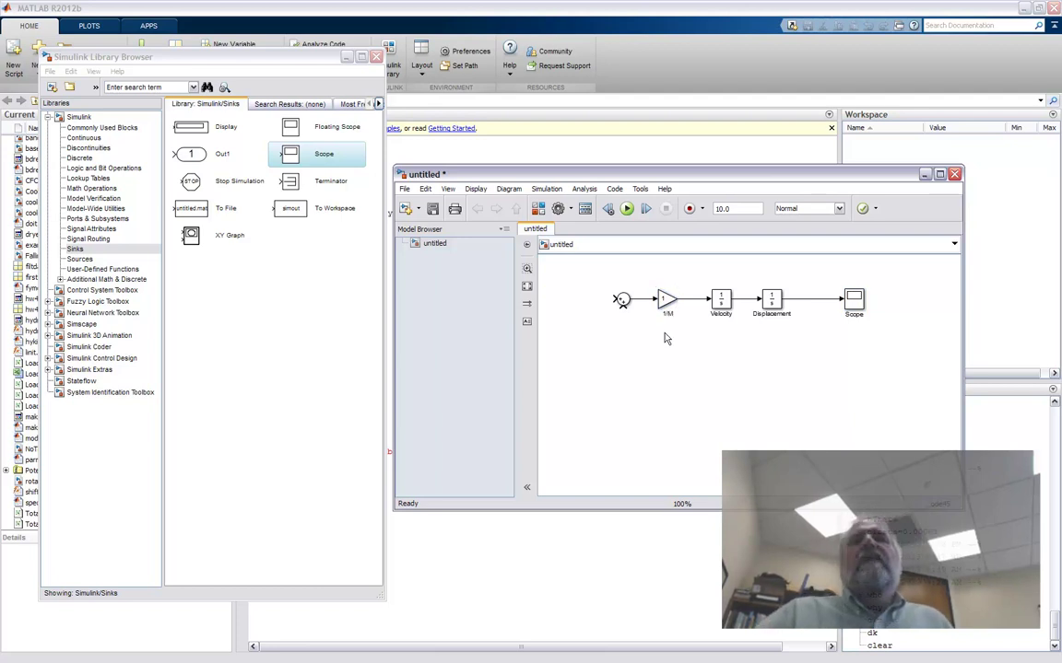
# - Change the Sum block's list of signs from |++ to |-- so both inputs are subtracted
pyautogui.click(623, 305)
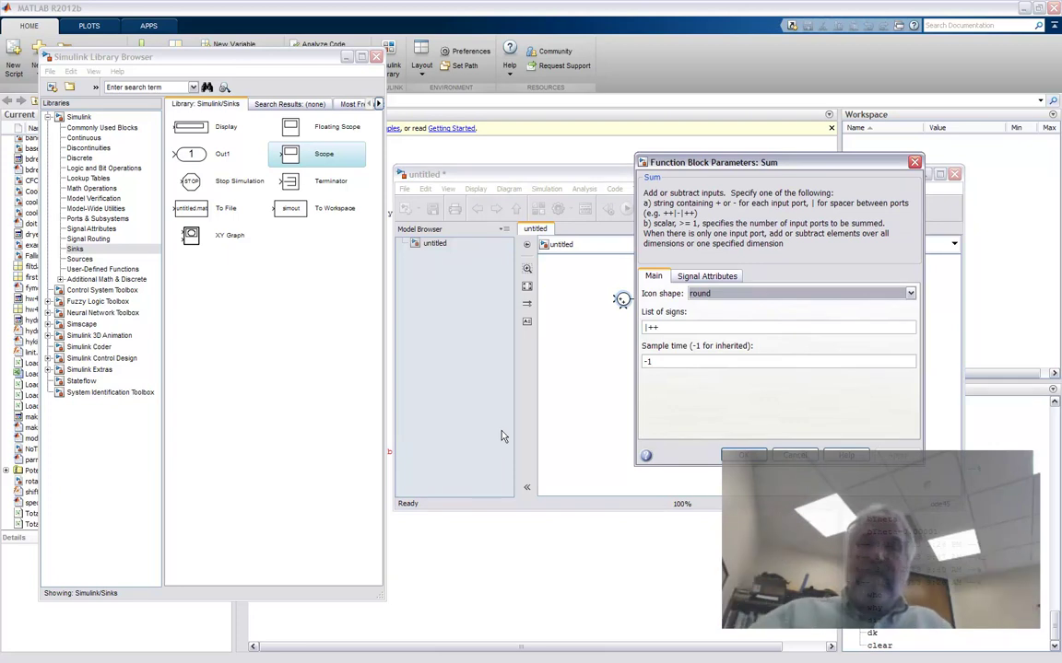
pyautogui.doubleClick(669, 327)
pyautogui.click(669, 327)
pyautogui.press('BackSpace')
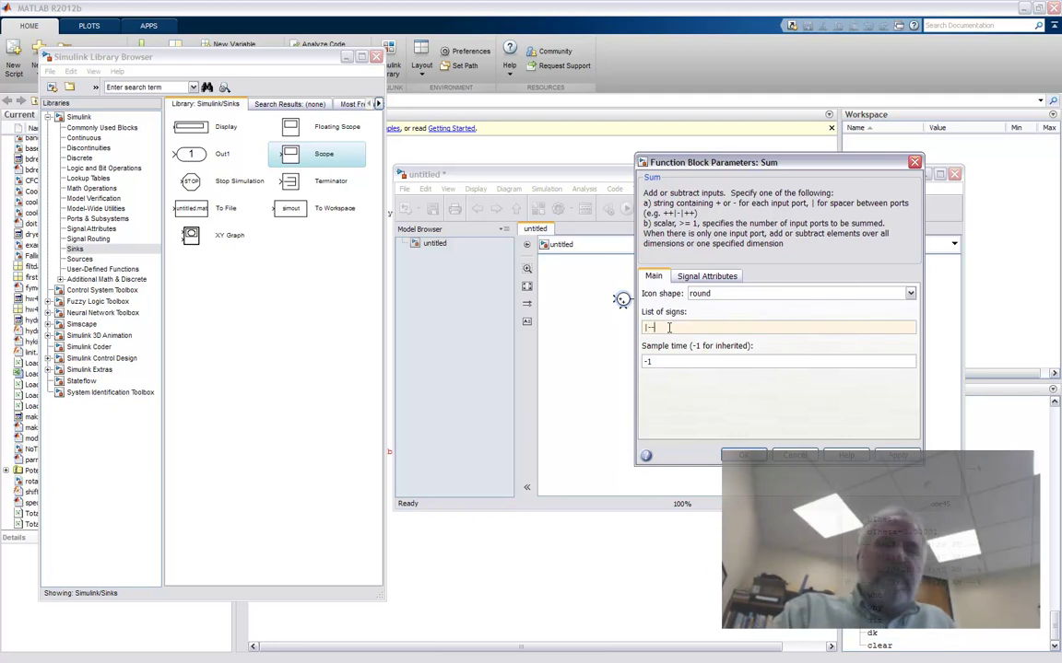
pyautogui.press('Return')
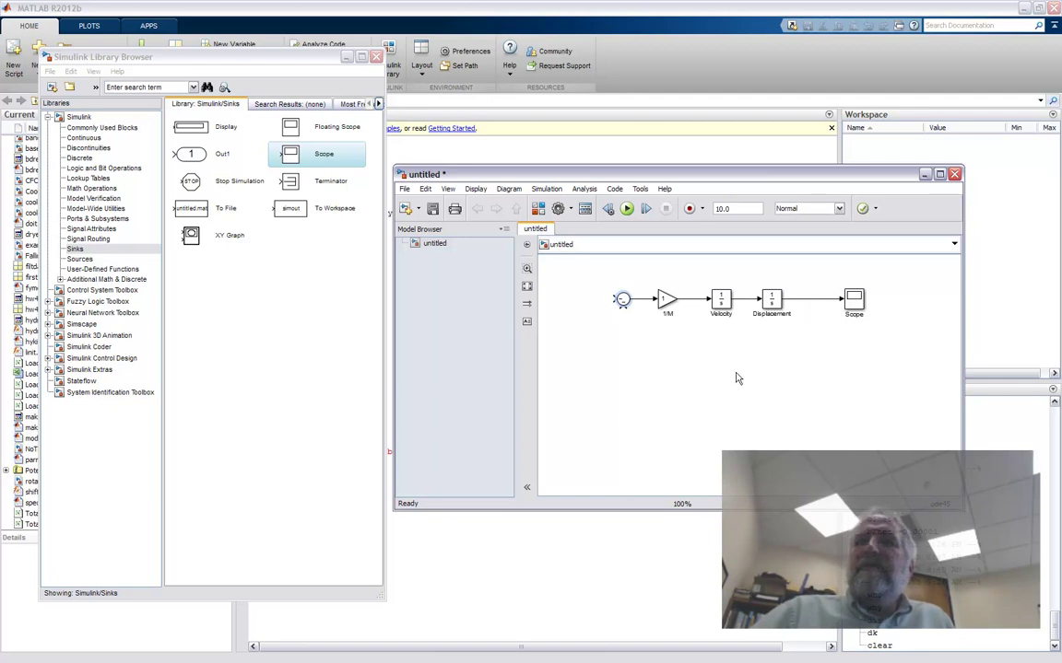
# - Duplicate the 1/M gain below the chain as copies 1/M1 and 1/M2
pyautogui.click(666, 301)
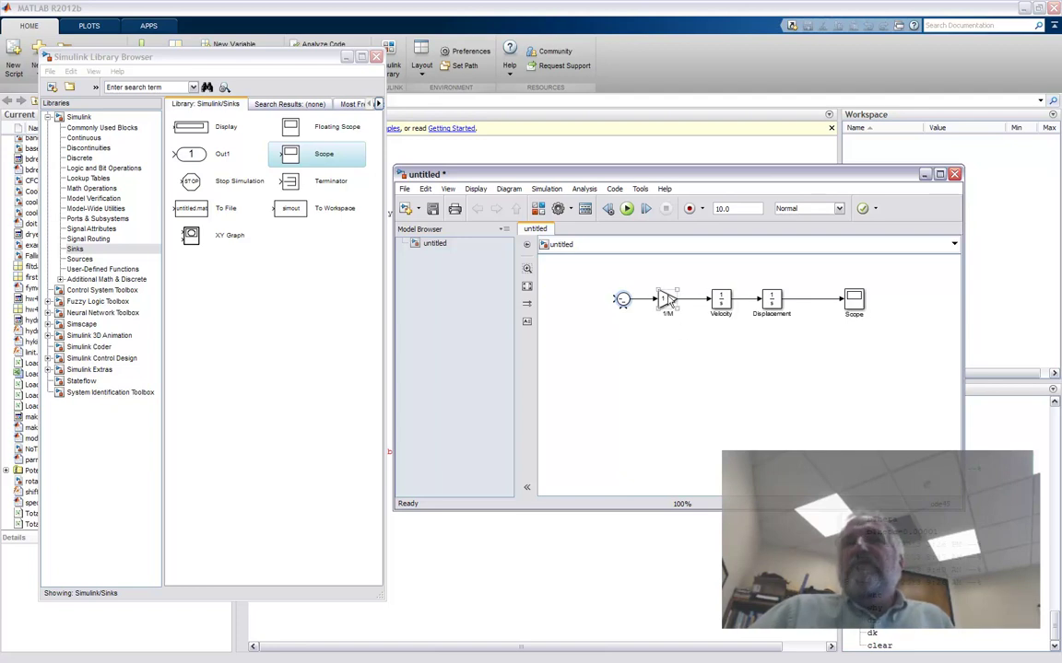
pyautogui.moveTo(666, 301); pyautogui.dragTo(718, 386)
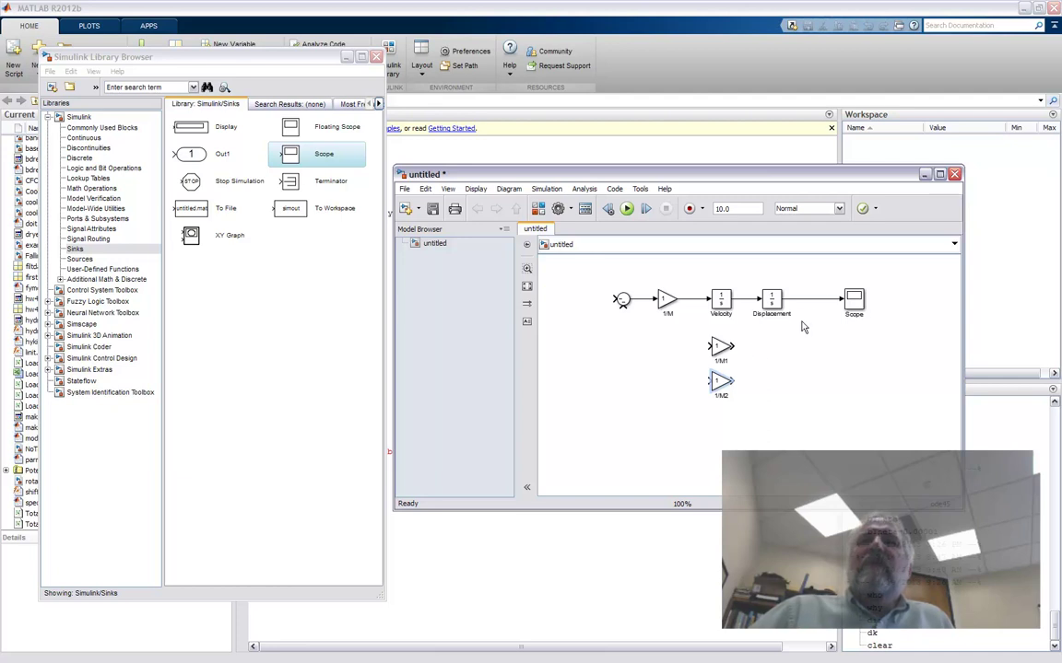
pyautogui.click(722, 348)
pyautogui.click(589, 312)
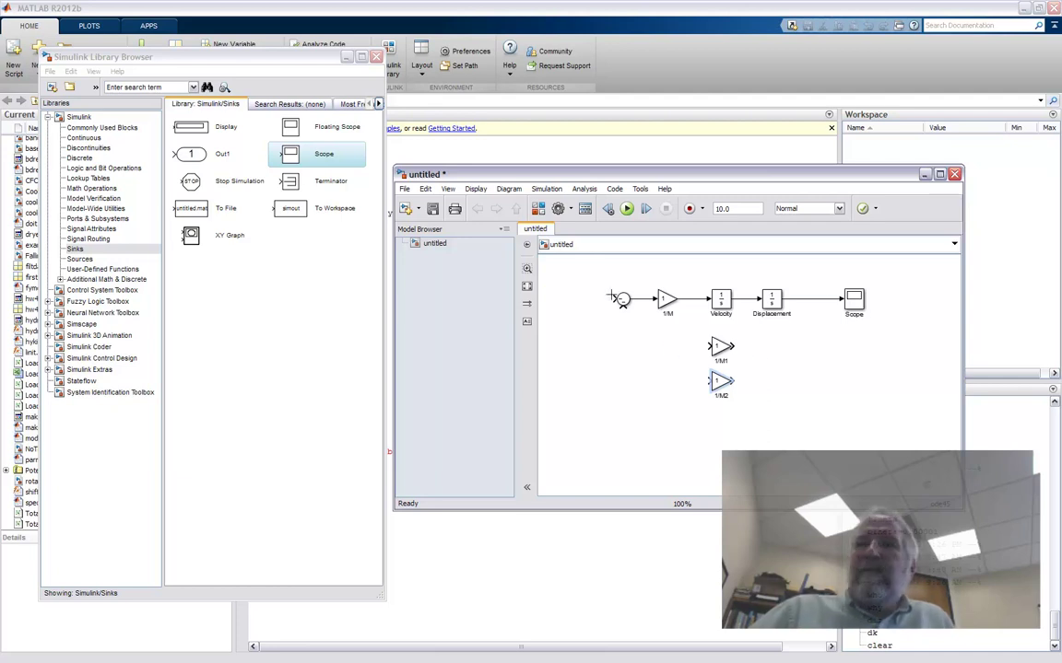
pyautogui.click(717, 348)
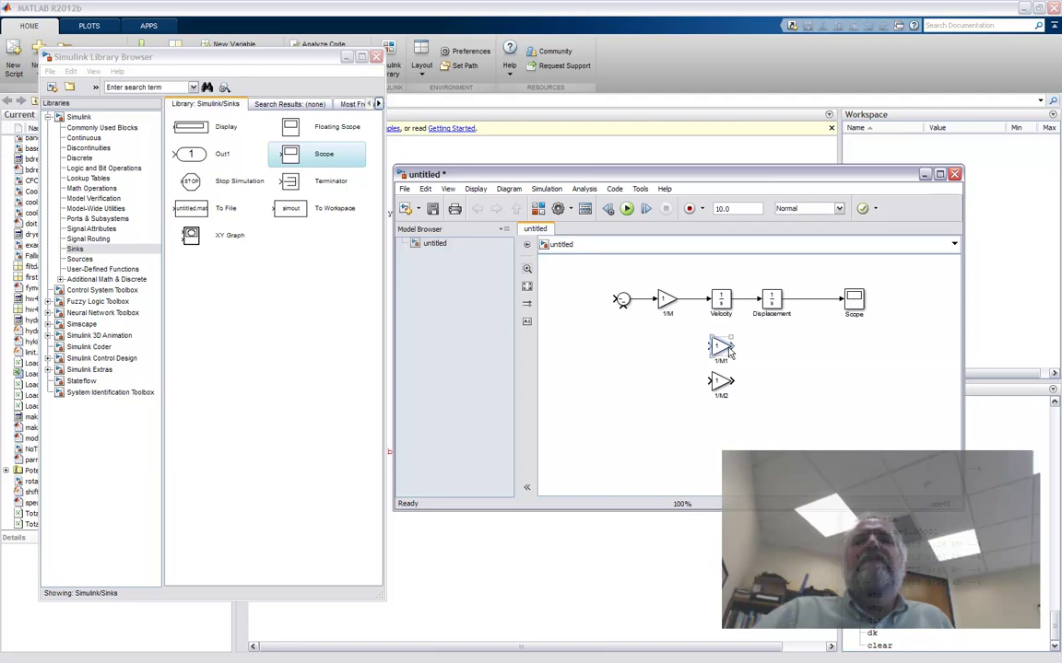
# - Flip the 1/M1 and 1/M2 gains to face left and nudge 1/M1 under Velocity
pyautogui.rightClick(724, 350)
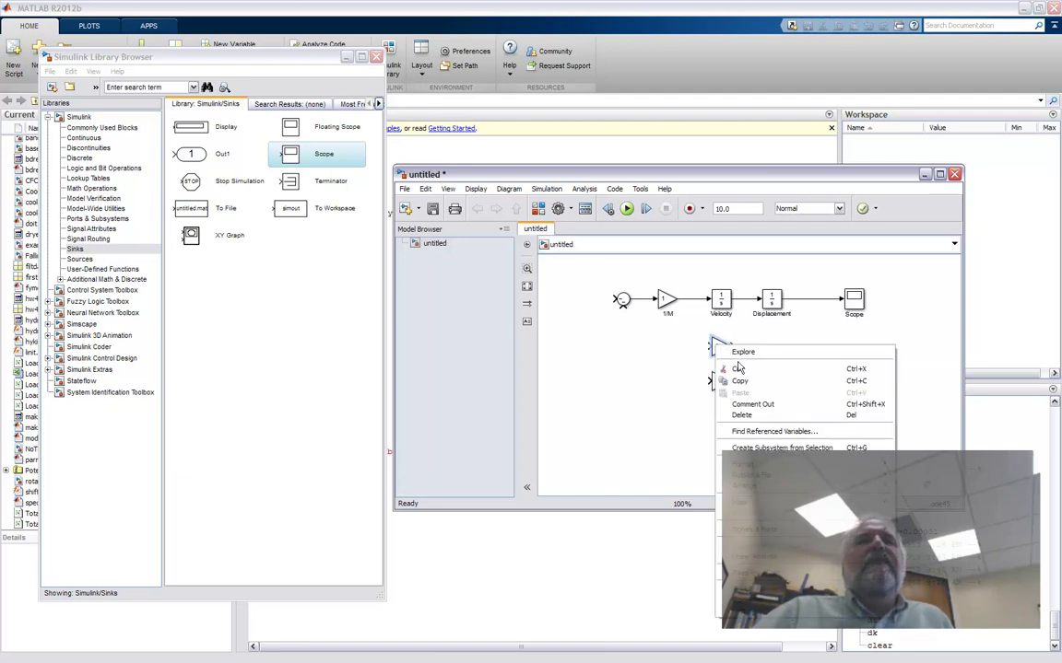
pyautogui.moveTo(775, 477)
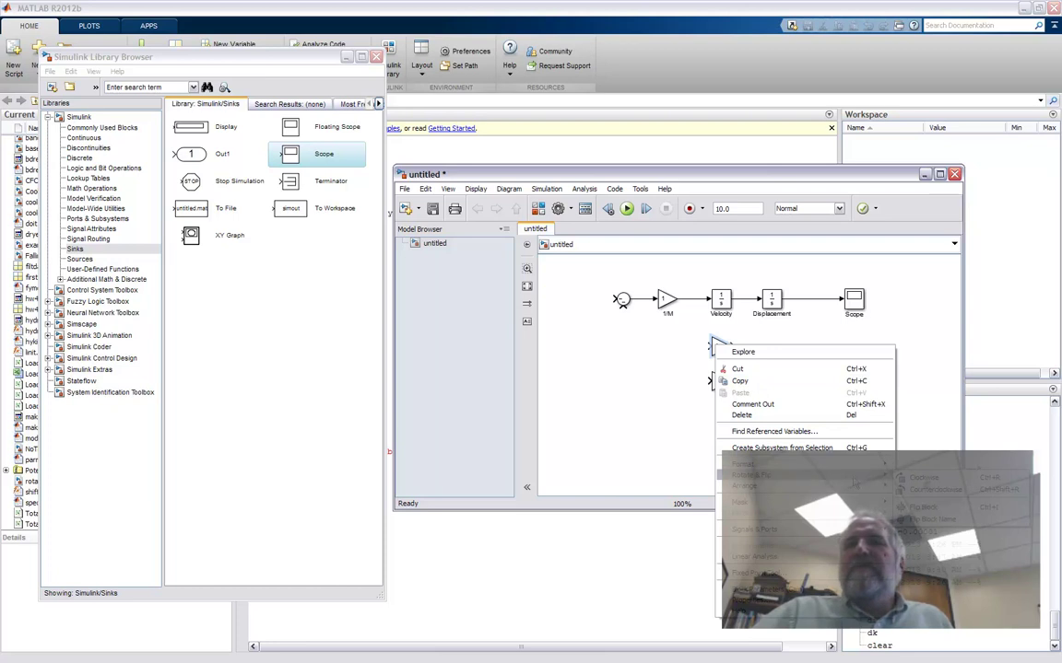
pyautogui.click(931, 508)
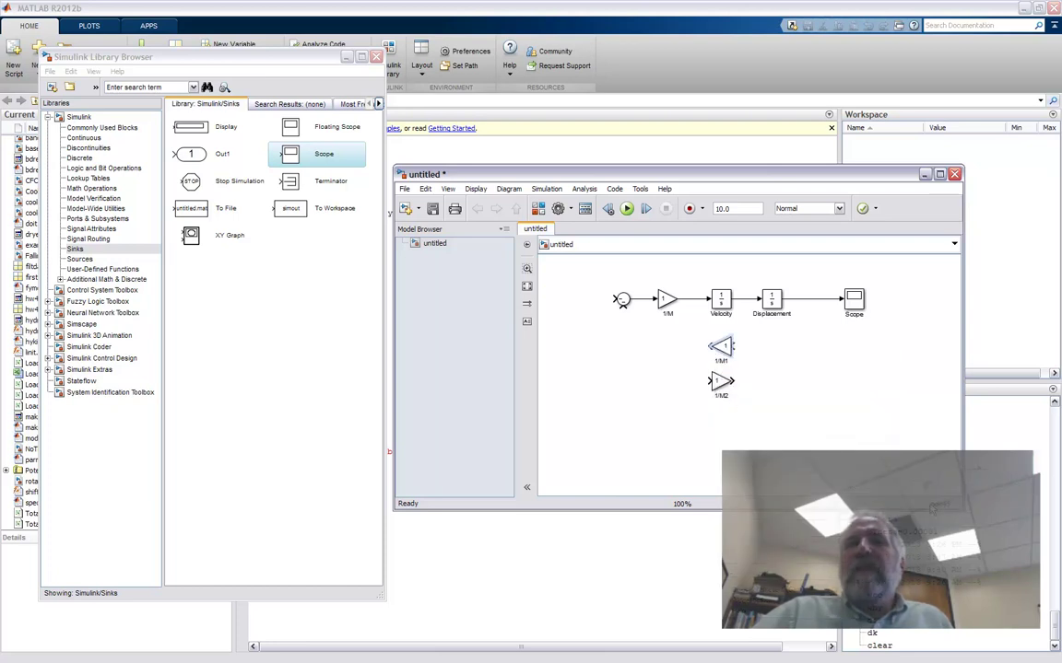
pyautogui.rightClick(719, 382)
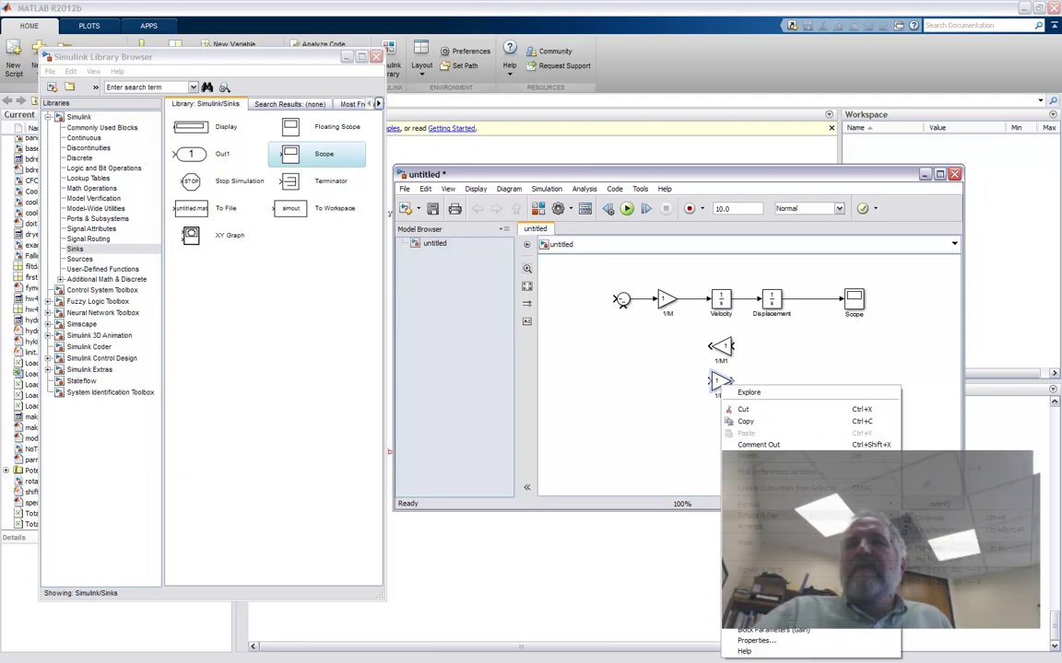
pyautogui.click(922, 542)
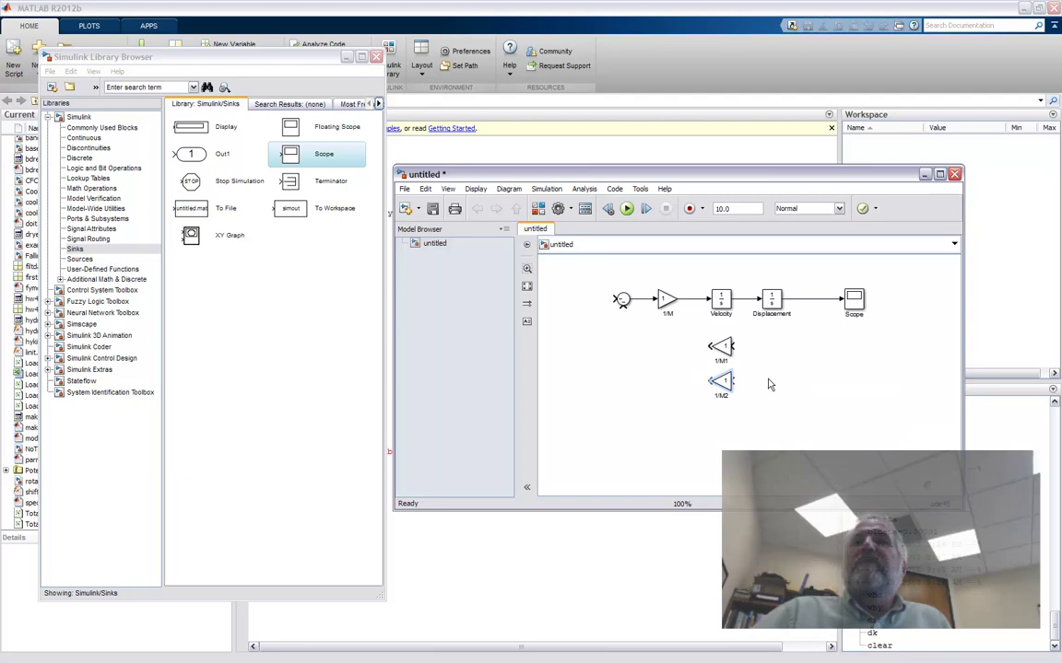
pyautogui.click(723, 346)
pyautogui.moveTo(723, 347); pyautogui.dragTo(704, 340)
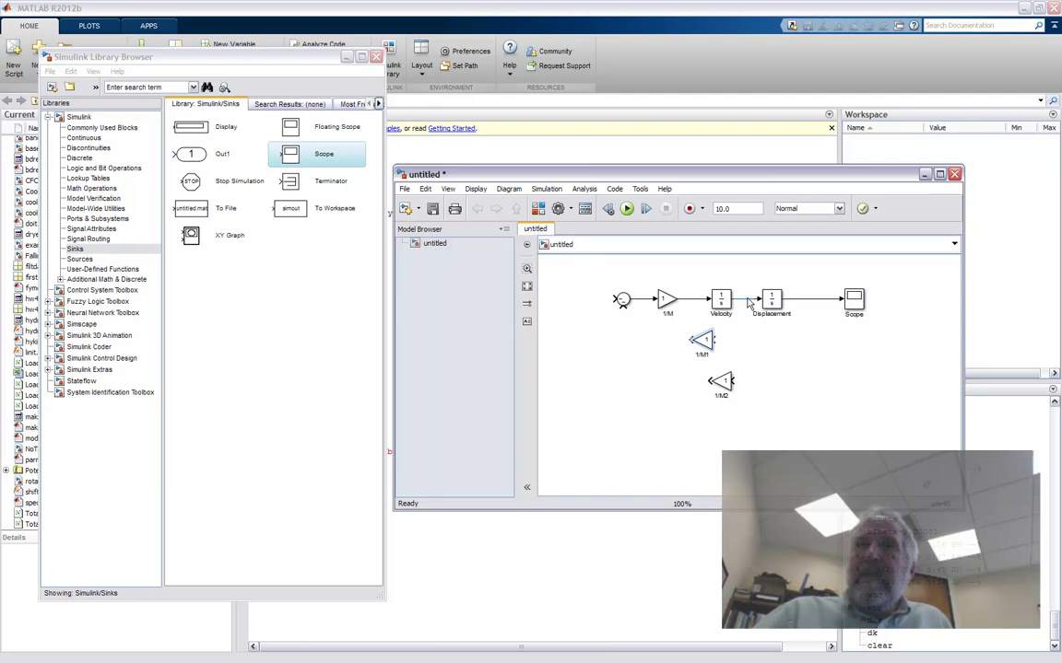
# - Branch the Velocity signal into 1/M1 and the Displacement signal into 1/M2
pyautogui.moveTo(735, 300)
pyautogui.mouseDown()
pyautogui.moveTo(761, 343)
pyautogui.moveTo(754, 300)
pyautogui.mouseUp()
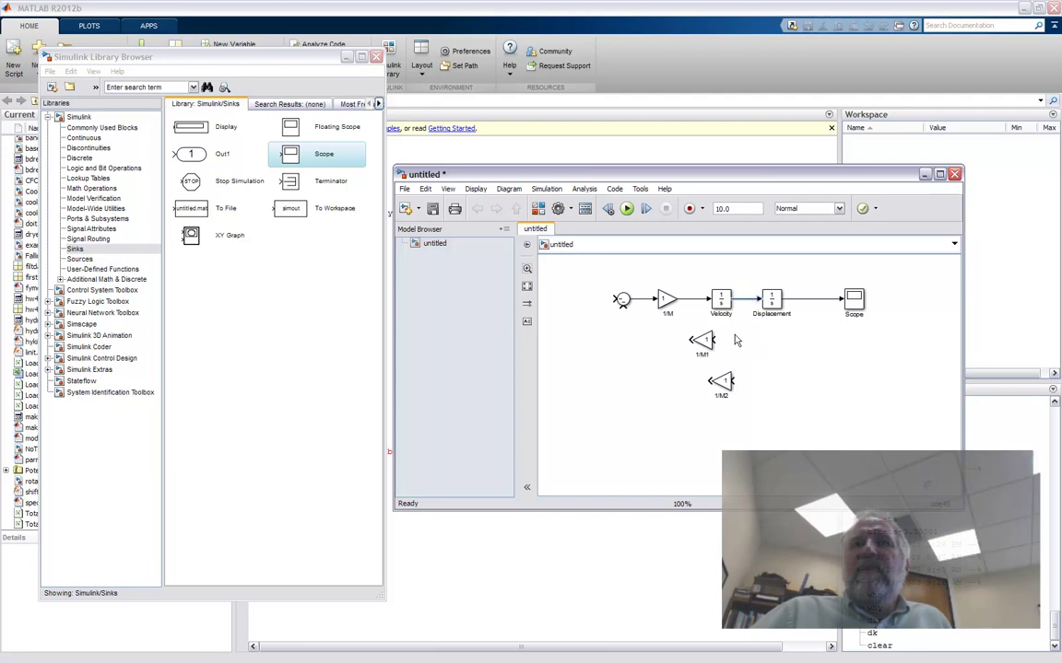
pyautogui.click(761, 302)
pyautogui.click(747, 303)
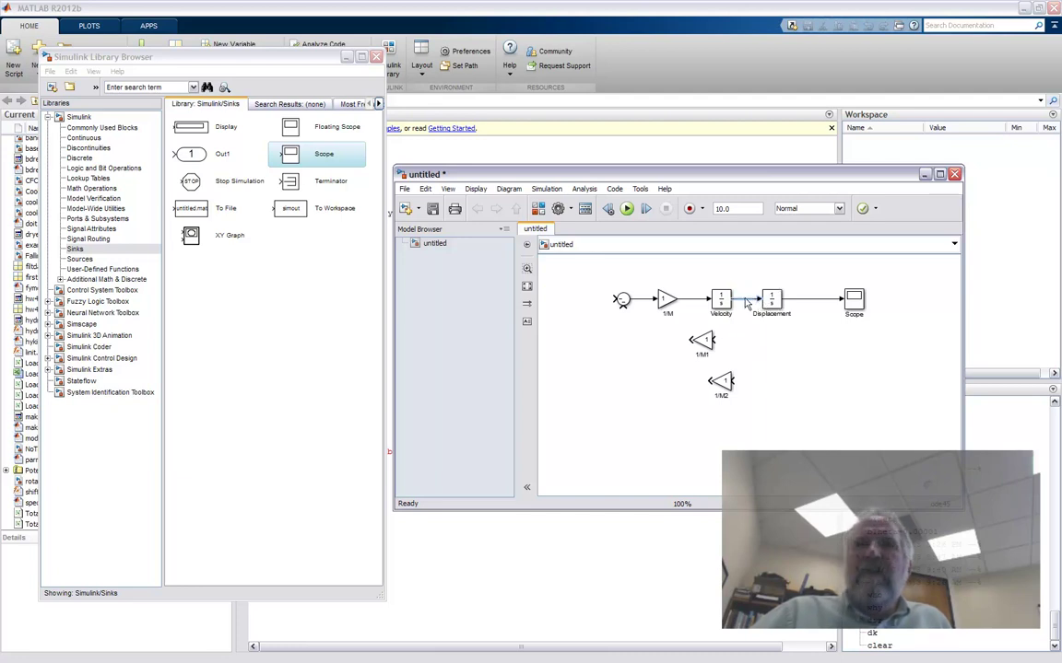
pyautogui.moveTo(746, 303); pyautogui.dragTo(715, 340)
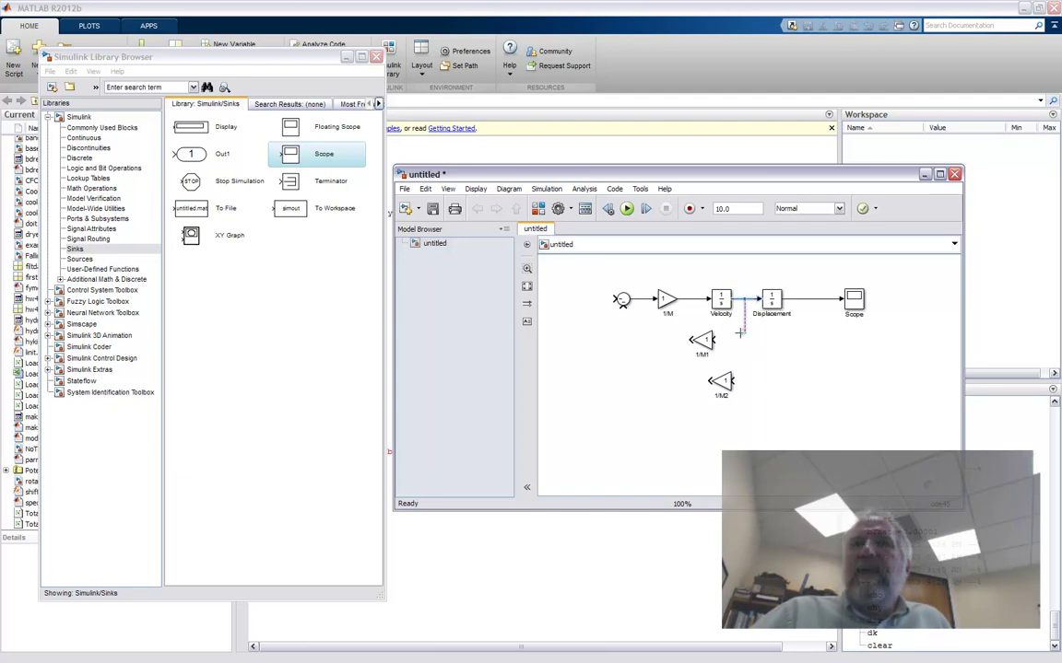
pyautogui.click(812, 301)
pyautogui.moveTo(812, 305); pyautogui.dragTo(697, 382)
# - Wire the 1/M1 and 1/M2 gain outputs into the Sum block's inputs
pyautogui.moveTo(690, 340); pyautogui.dragTo(622, 308)
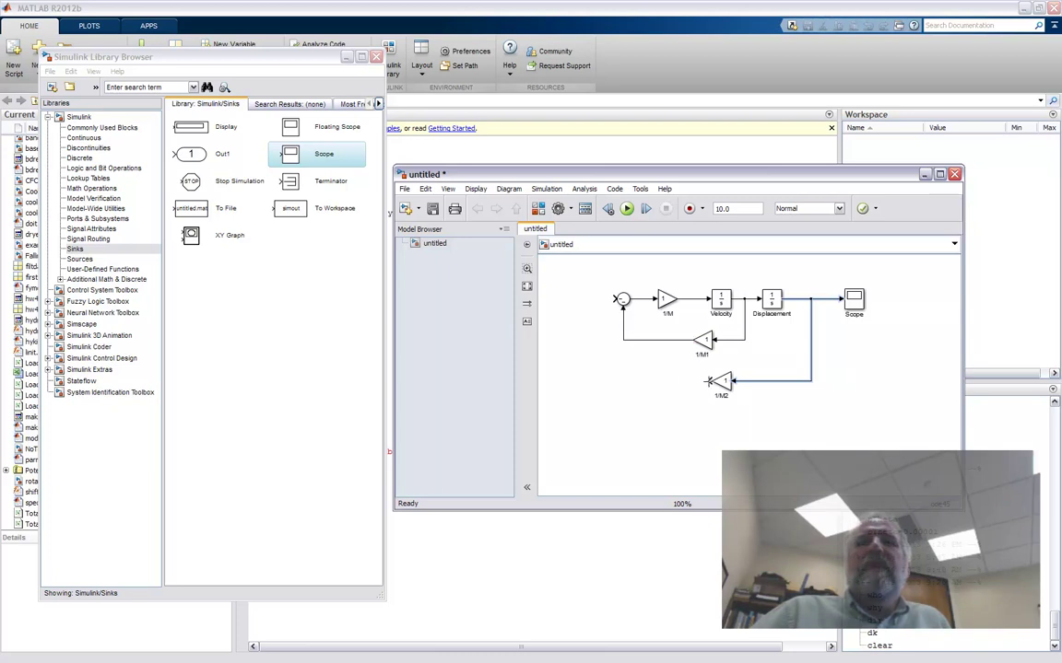
pyautogui.moveTo(708, 380)
pyautogui.mouseDown()
pyautogui.moveTo(608, 350)
pyautogui.moveTo(609, 299)
pyautogui.mouseUp()
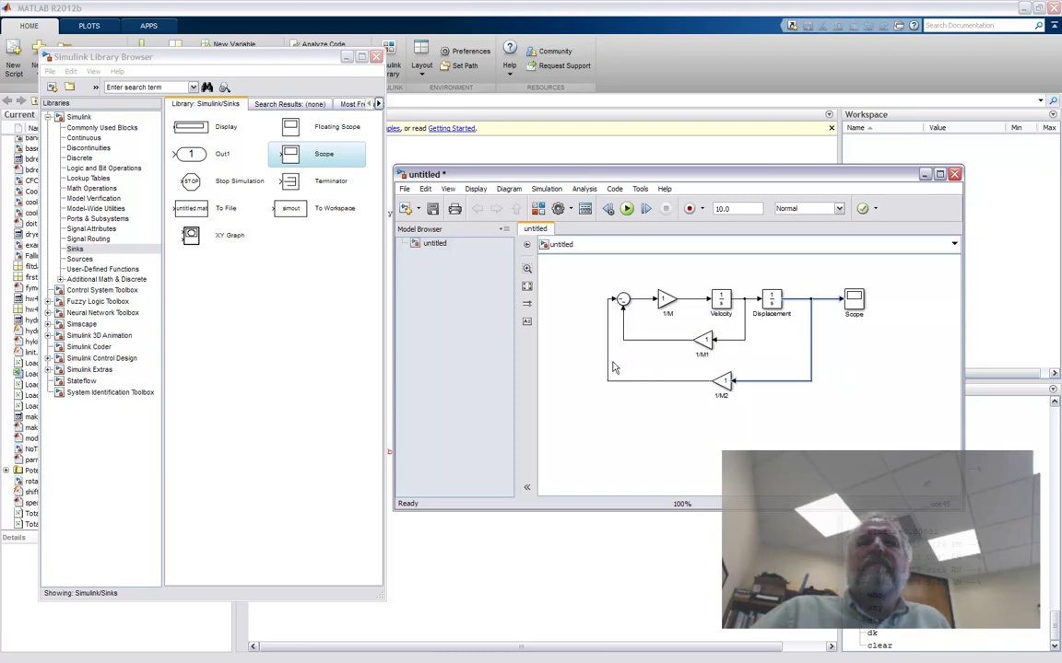
pyautogui.click(846, 422)
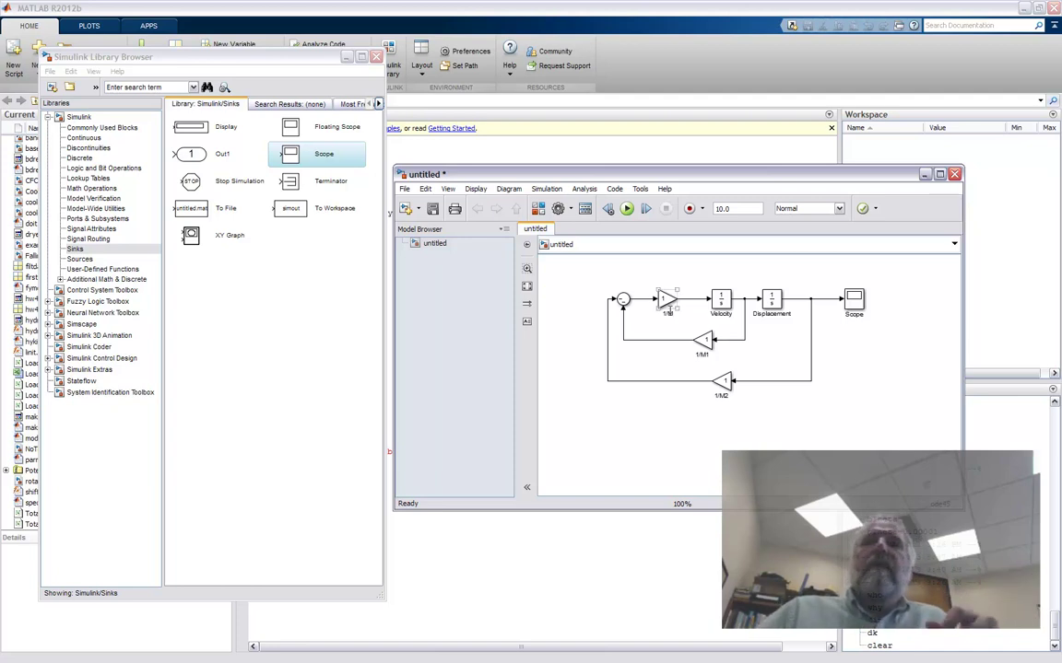
# - Rename the velocity-loop gain 1/M1 to 'b'
pyautogui.click(667, 302)
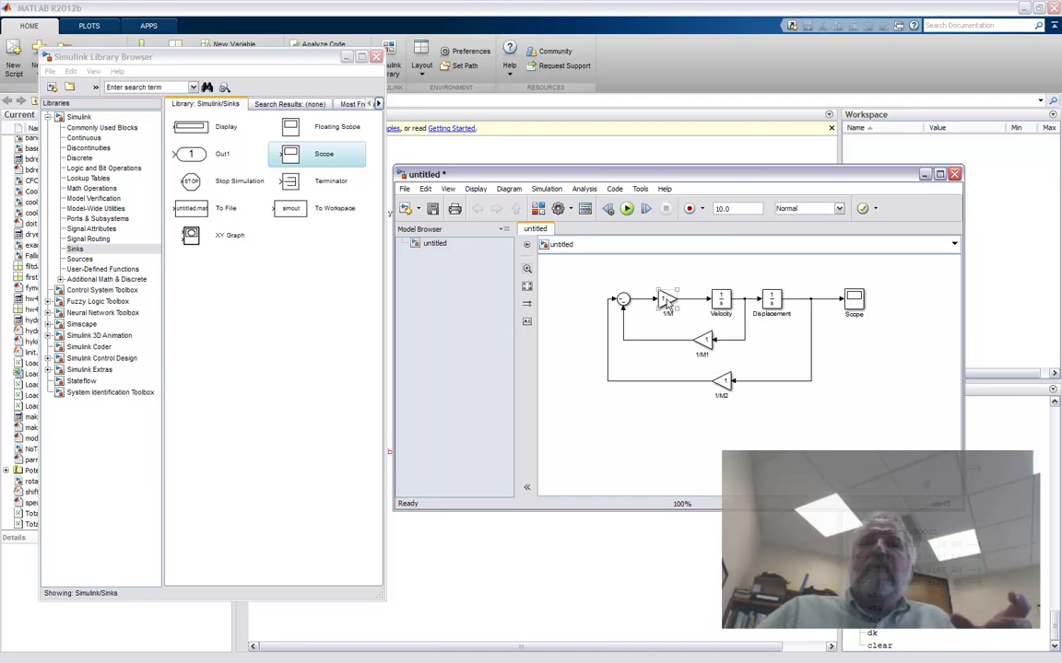
pyautogui.click(703, 342)
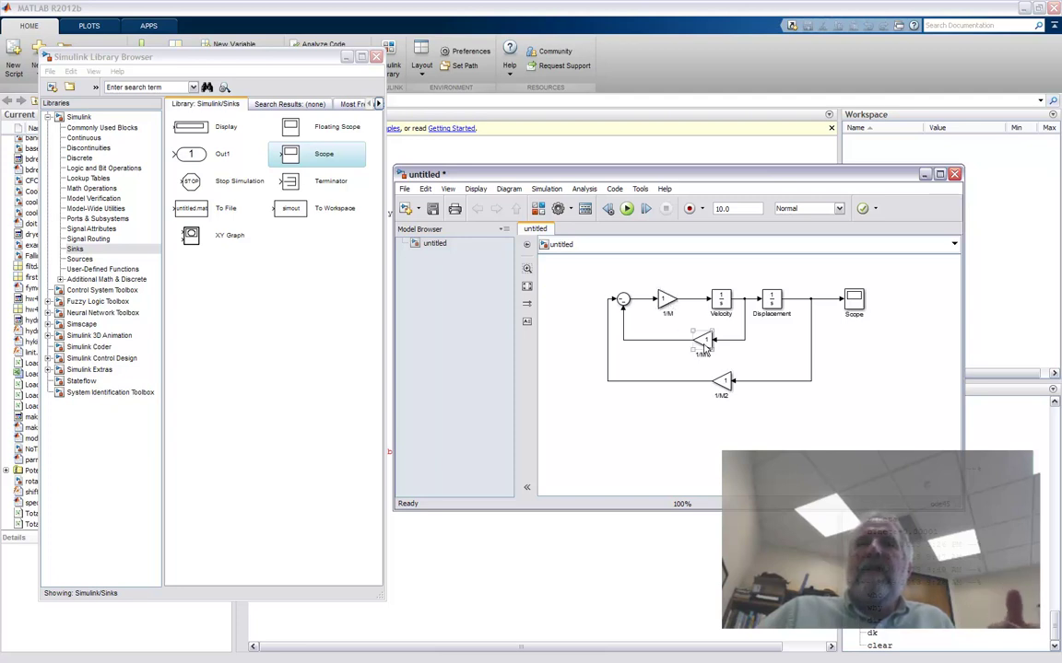
pyautogui.click(700, 354)
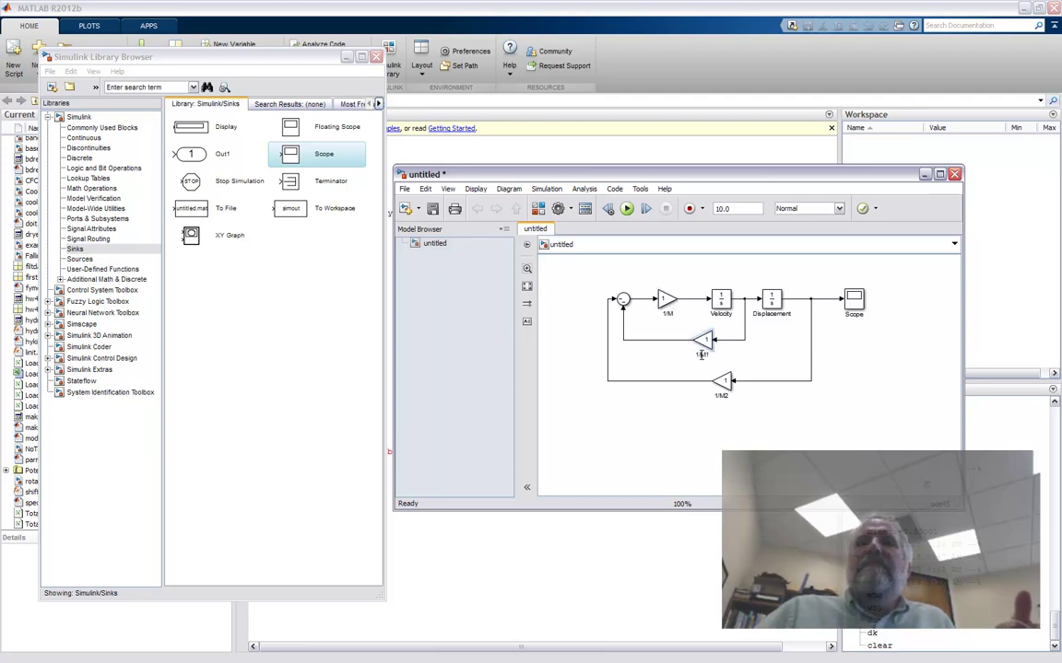
pyautogui.doubleClick(701, 354)
pyautogui.press('BackSpace')
pyautogui.write('b')
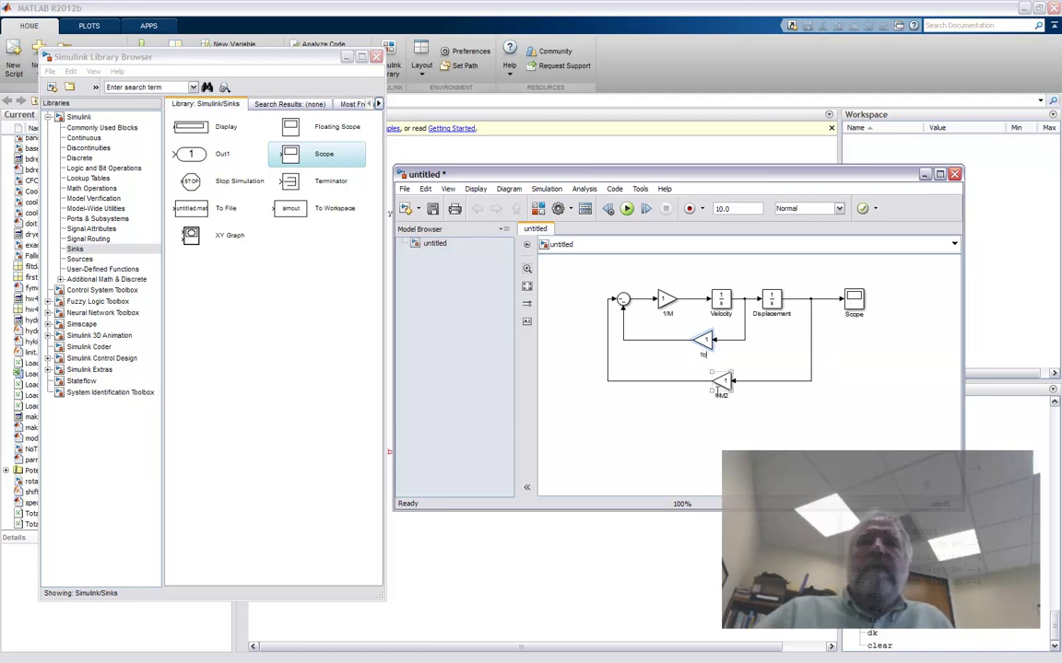
# - Rename the displacement-loop gain 1/M2 to 'k'
pyautogui.click(723, 388)
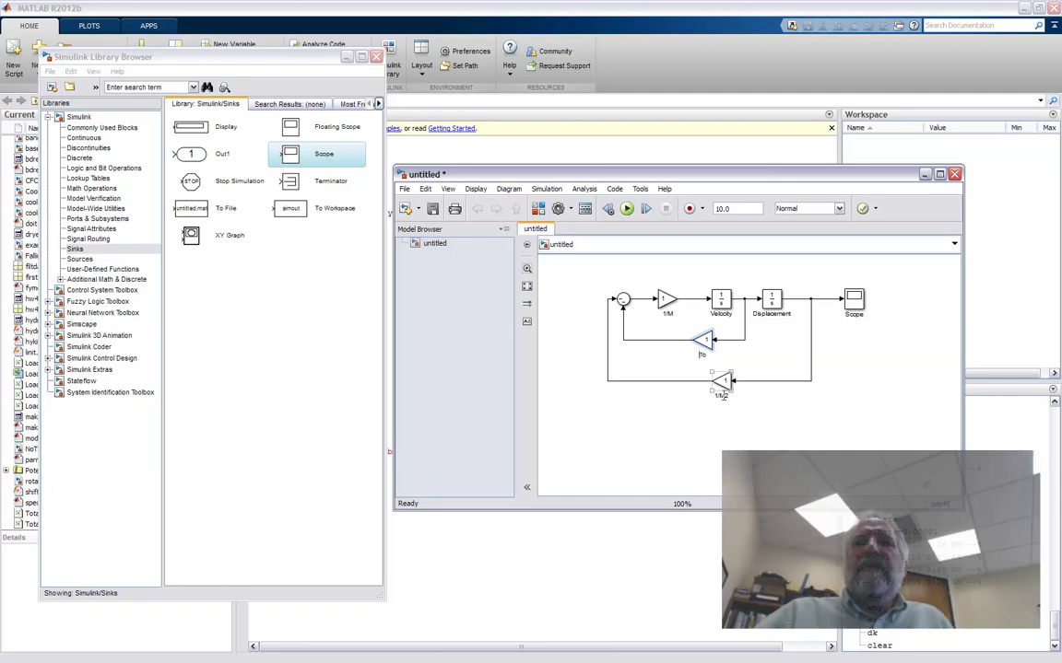
pyautogui.click(723, 395)
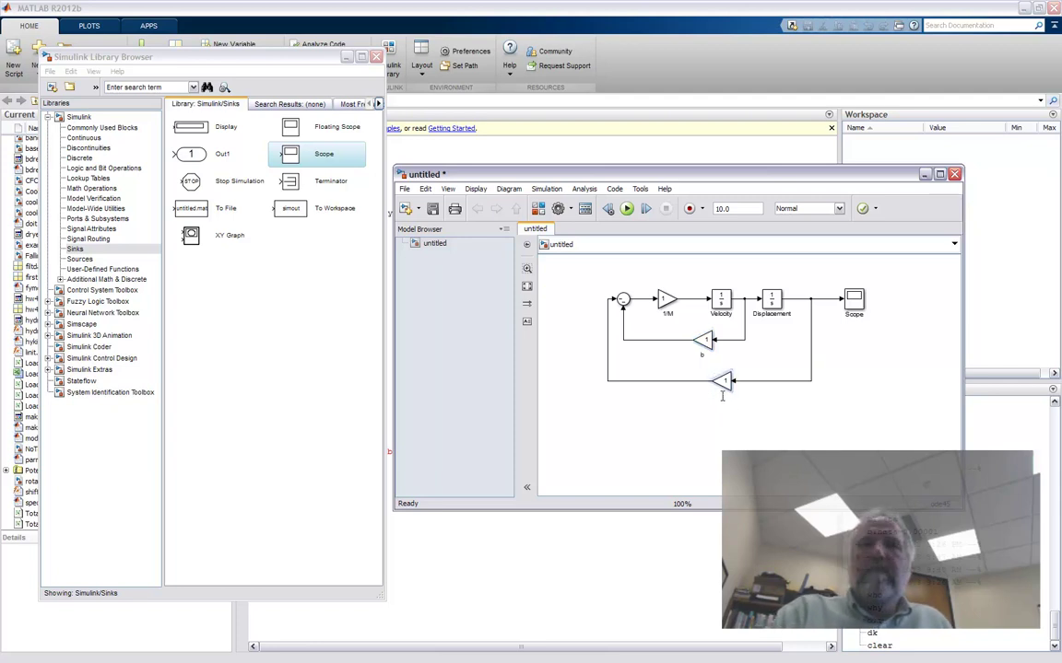
pyautogui.write('k')
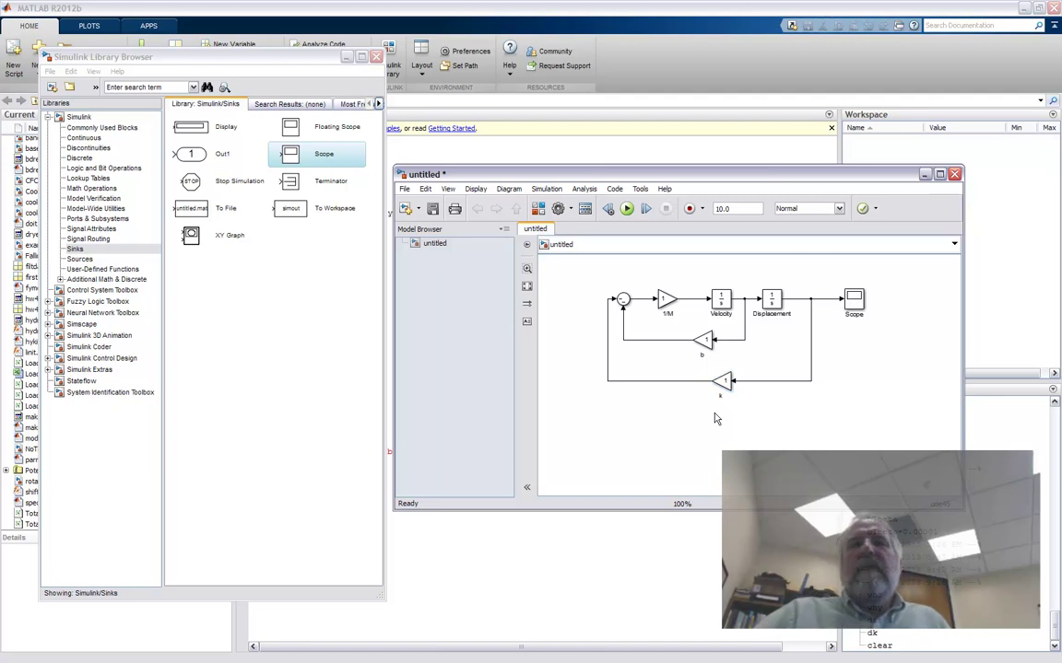
pyautogui.click(670, 306)
pyautogui.click(707, 399)
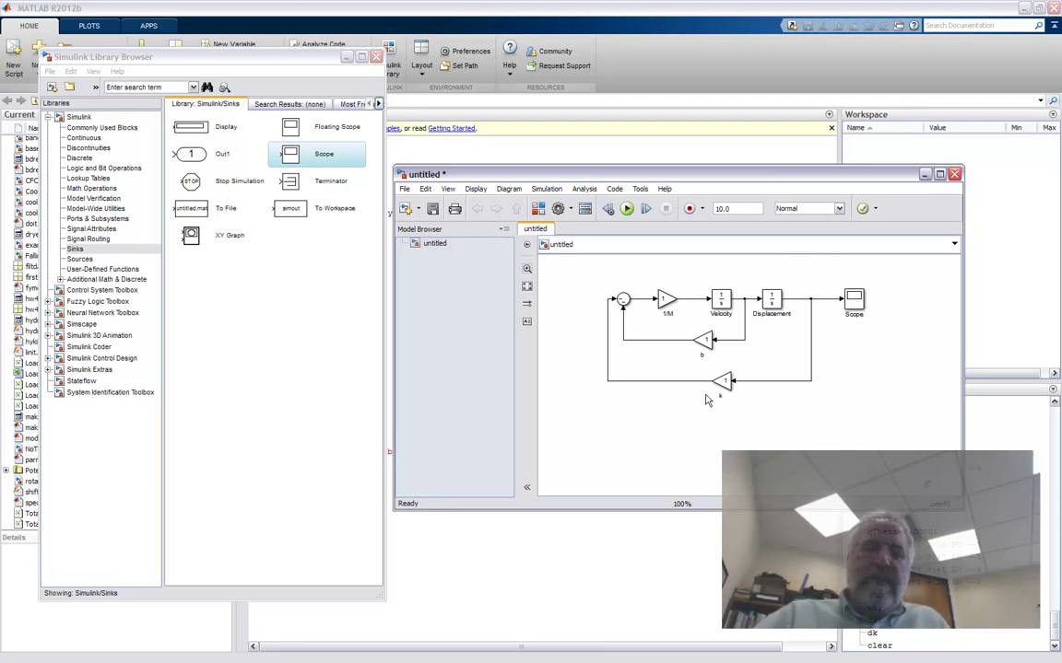
pyautogui.click(668, 296)
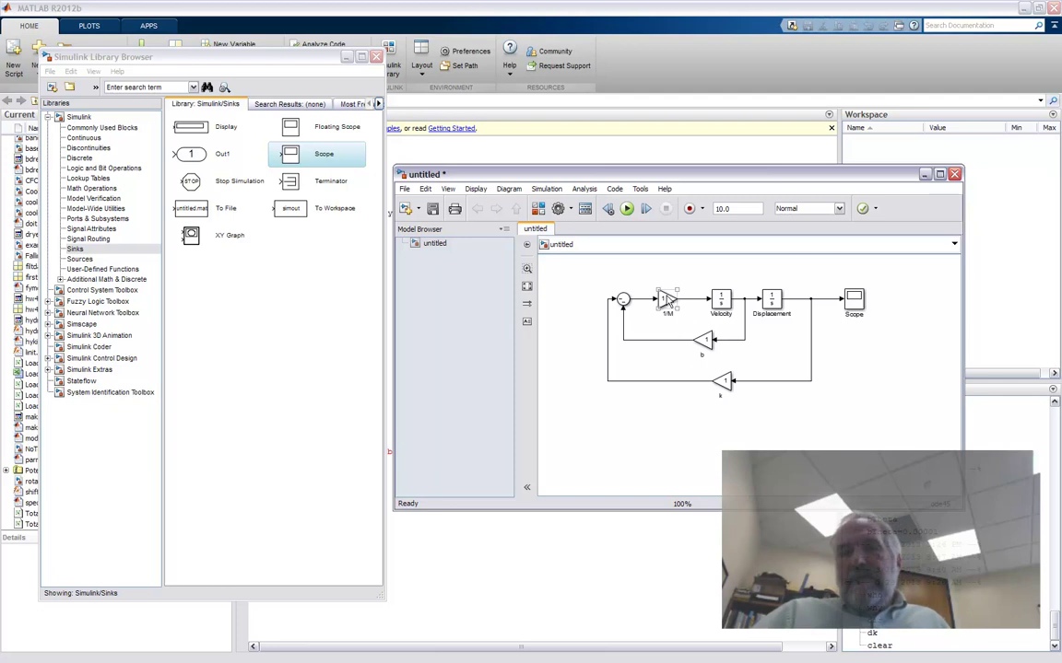
# - Enter a gain of 1/1 in the 1/M block's parameters and confirm
pyautogui.doubleClick(669, 300)
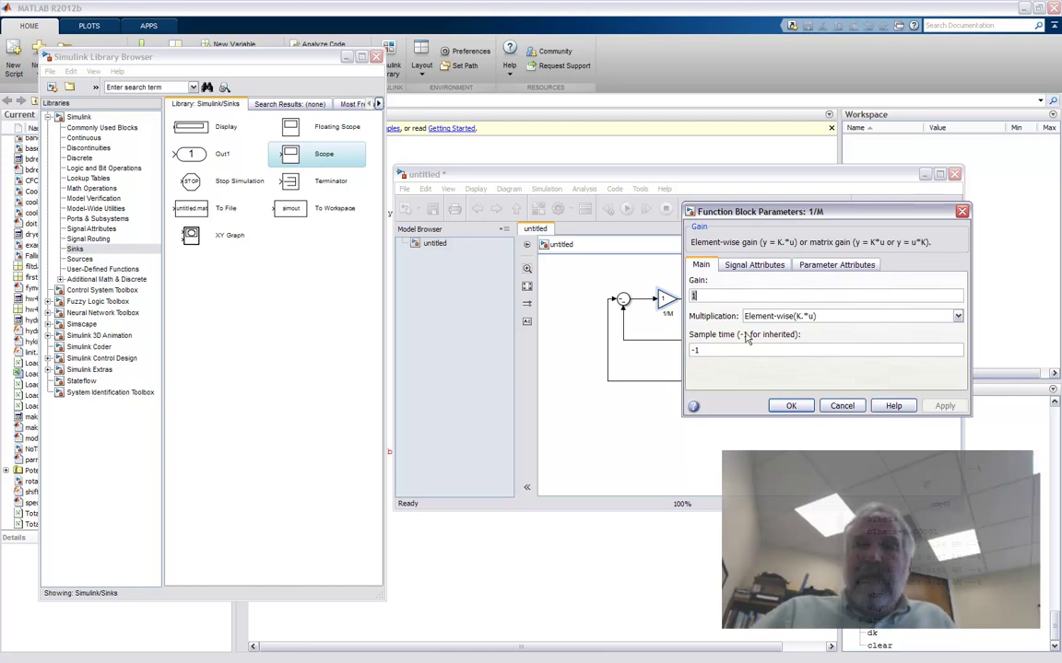
pyautogui.doubleClick(702, 295)
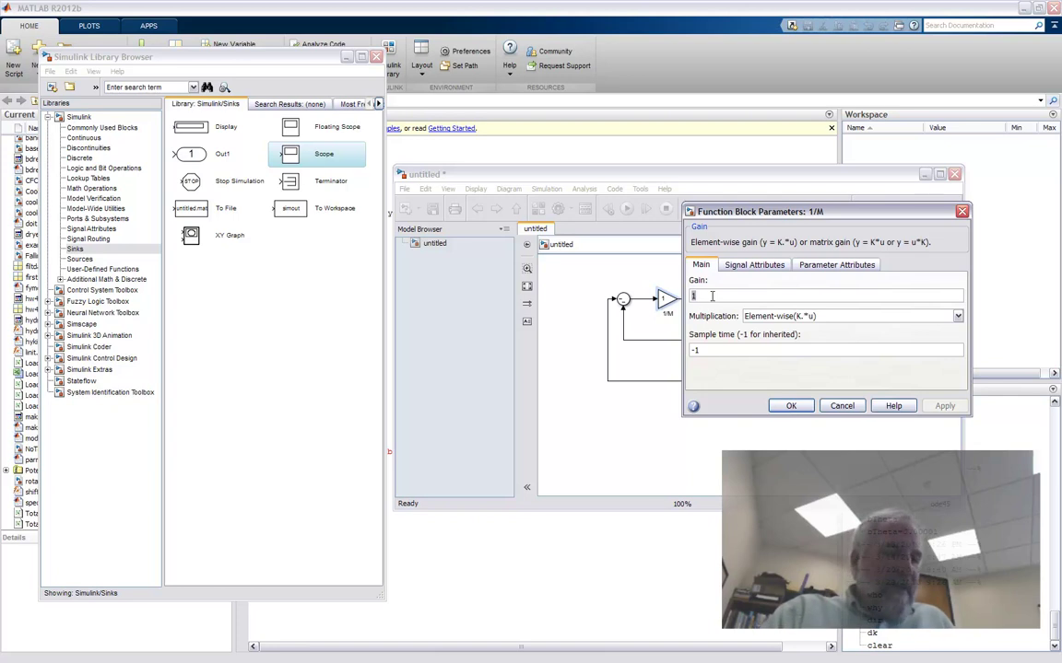
pyautogui.write('1')
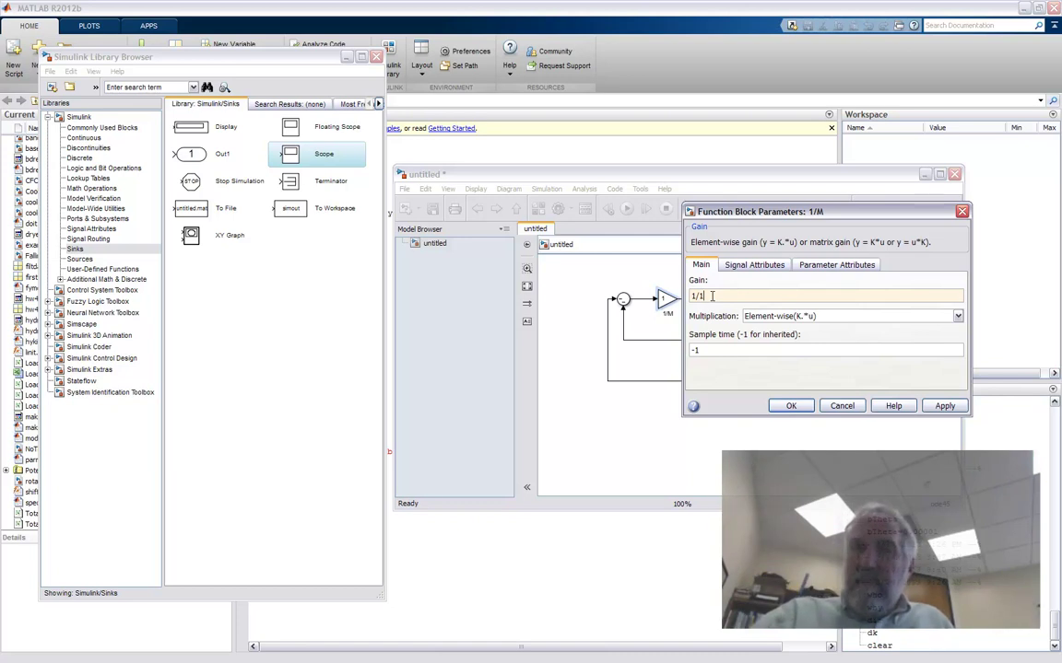
pyautogui.click(790, 406)
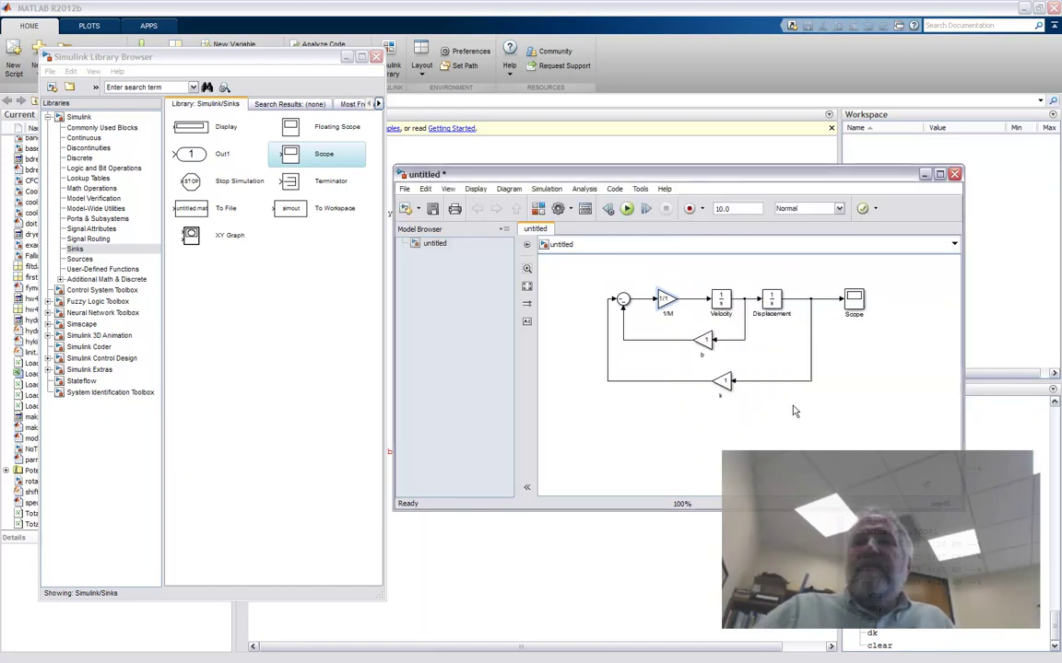
# - Review the b and k gain parameters and close them unchanged
pyautogui.click(707, 345)
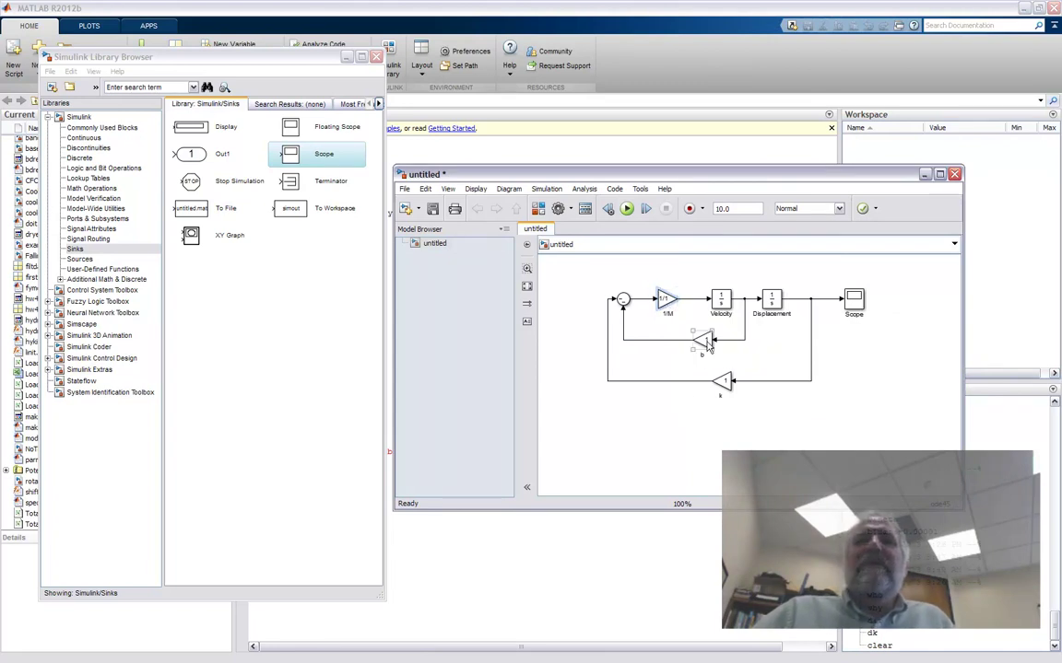
pyautogui.doubleClick(710, 344)
pyautogui.click(828, 448)
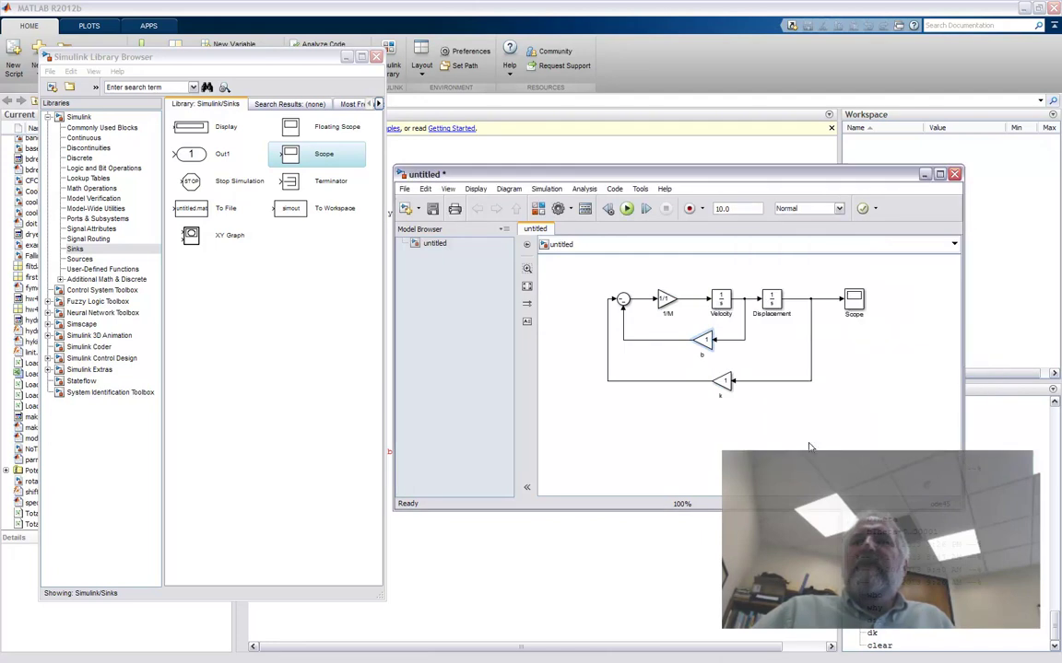
pyautogui.doubleClick(724, 383)
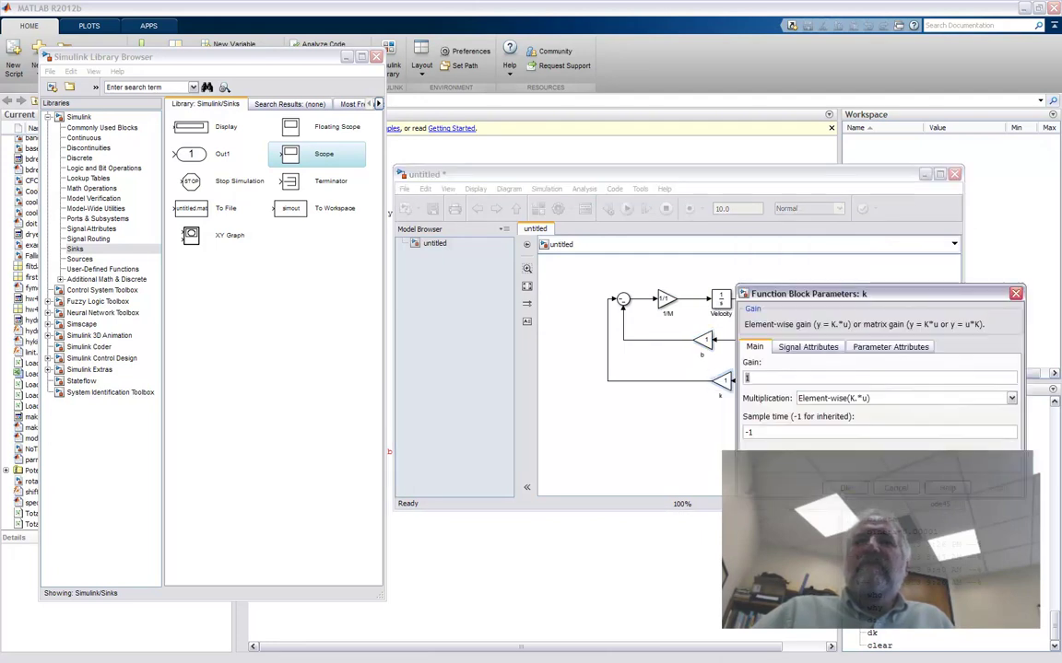
pyautogui.click(846, 488)
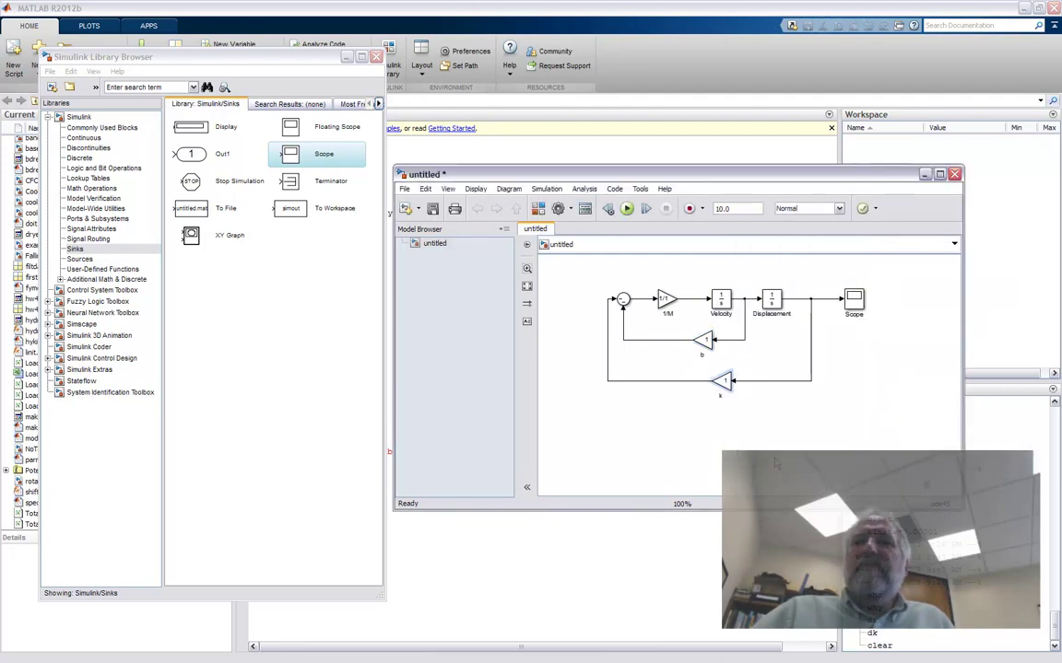
# - Set the Velocity integrator's initial condition to 1, then open the Displacement integrator's parameters
pyautogui.doubleClick(723, 300)
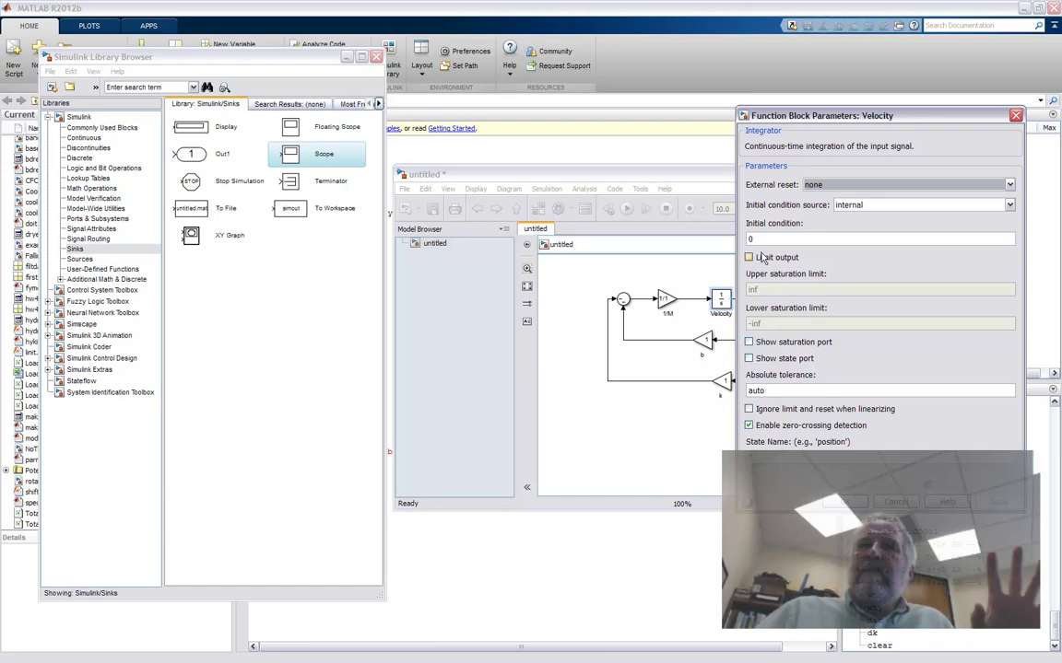
pyautogui.doubleClick(760, 240)
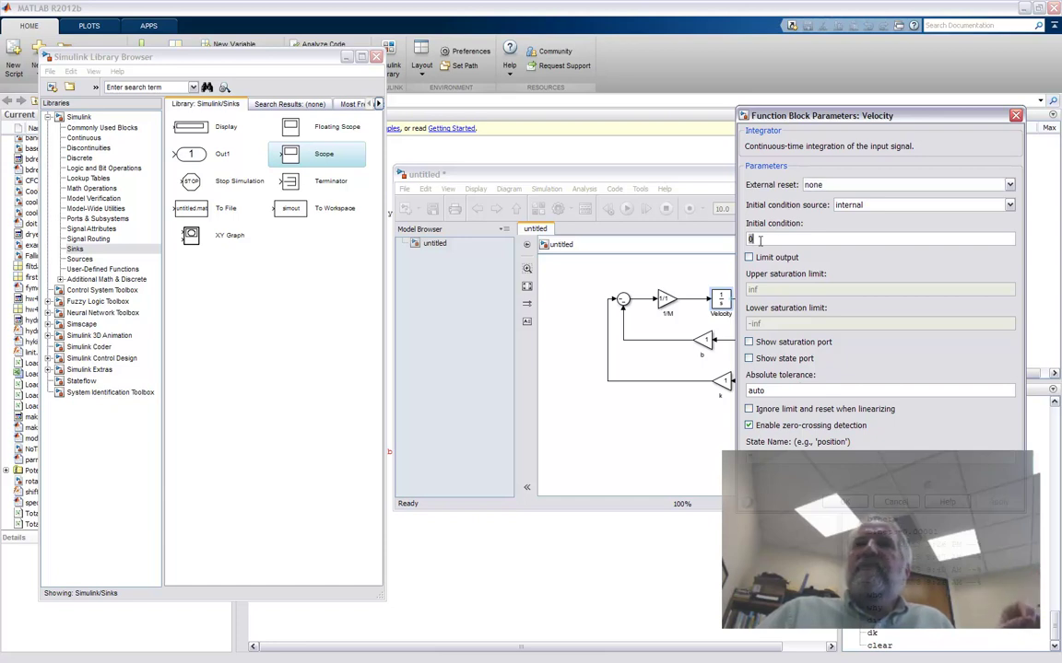
pyautogui.write('1')
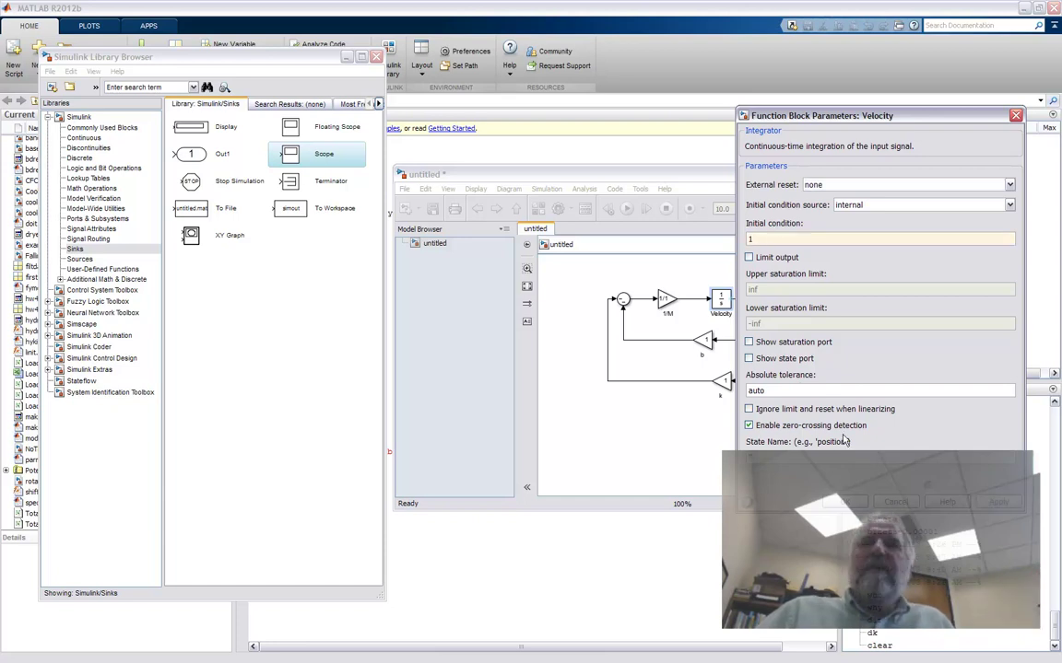
pyautogui.click(844, 502)
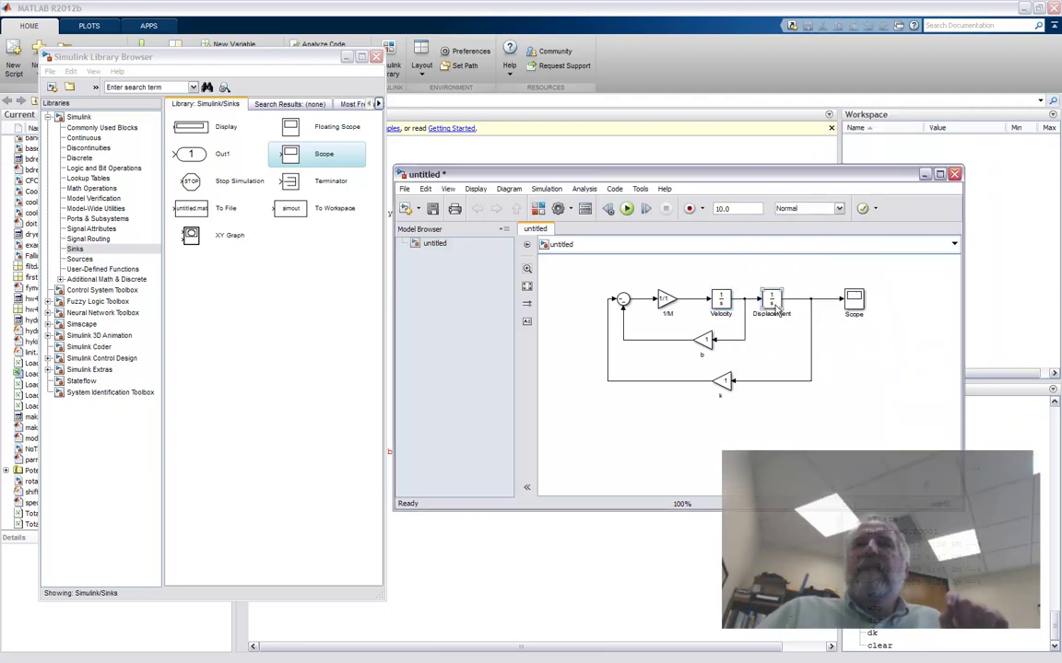
pyautogui.doubleClick(774, 302)
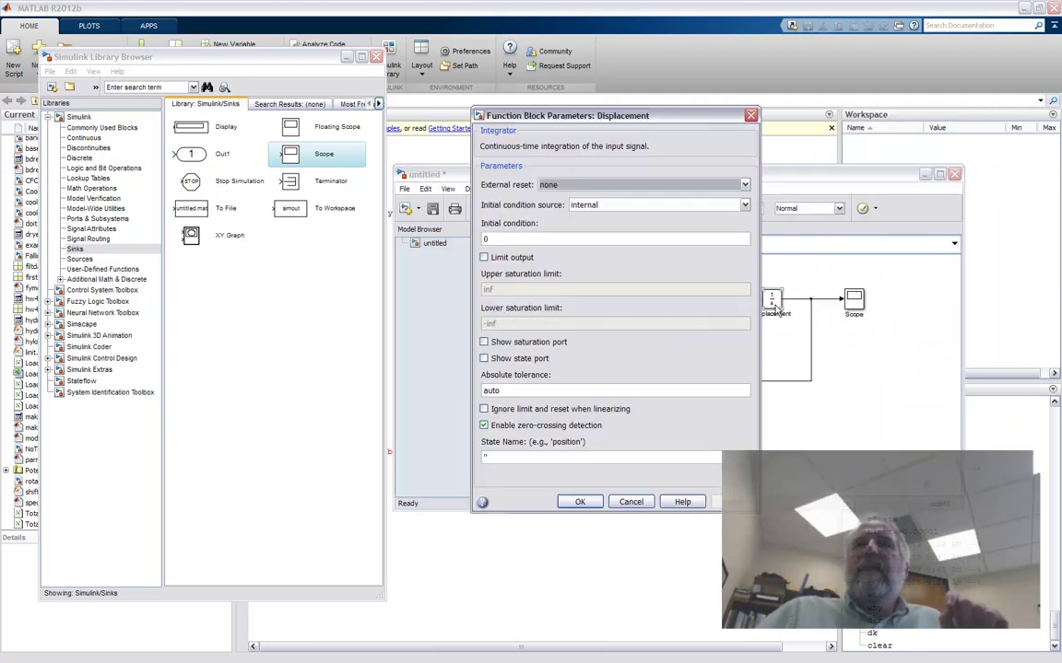
# - Confirm the Displacement integrator's parameters with OK, keeping initial condition 0
pyautogui.click(593, 506)
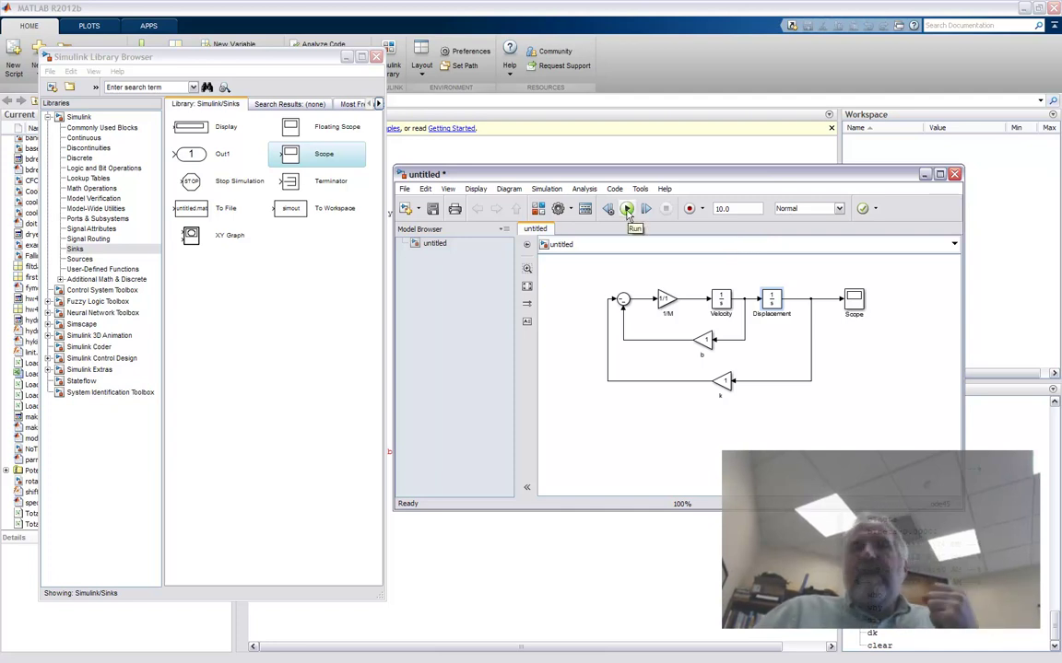
# - Run the model to produce tout spanning 0 to 10 seconds in the workspace
pyautogui.click(626, 210)
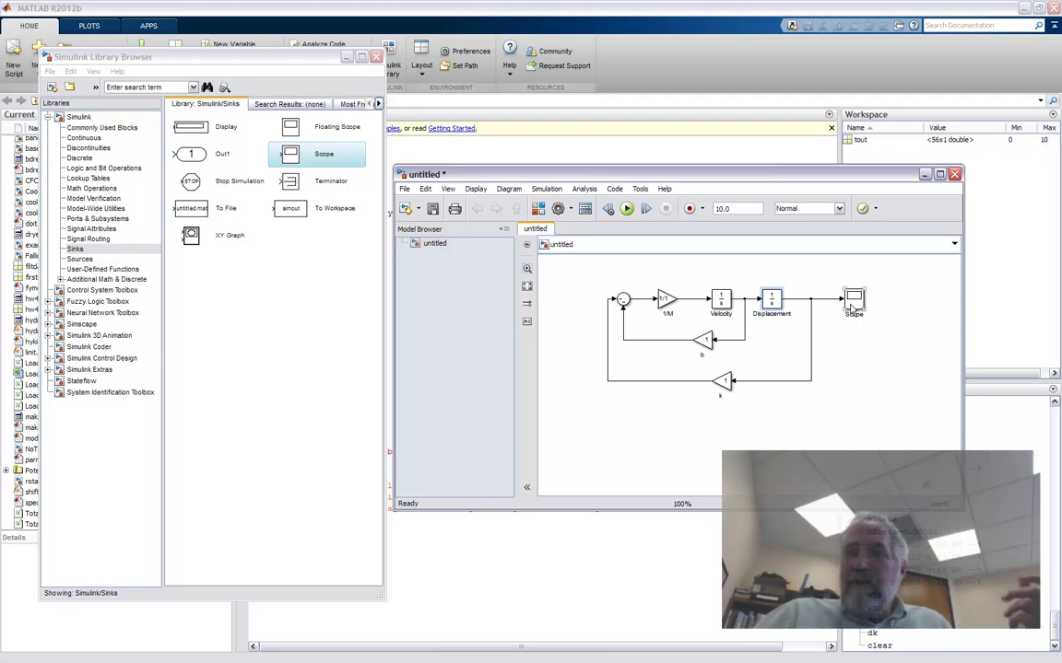
# - Open the Scope window for the displacement, move it to the top and enlarge it over the model
pyautogui.click(853, 307)
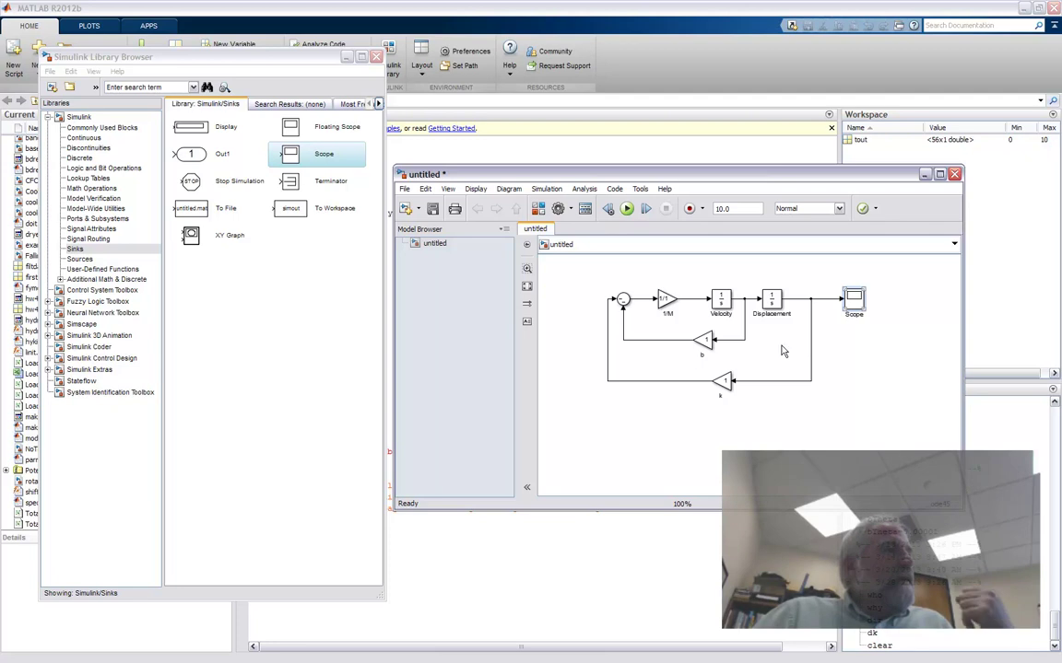
pyautogui.click(83, 331)
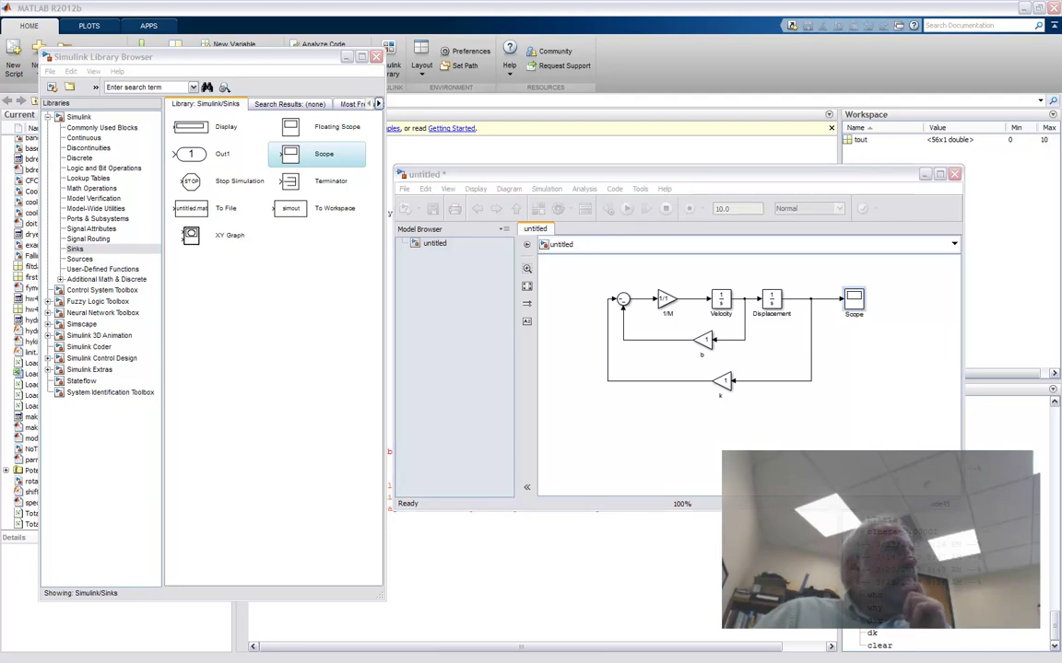
pyautogui.moveTo(101, 237); pyautogui.dragTo(173, 258)
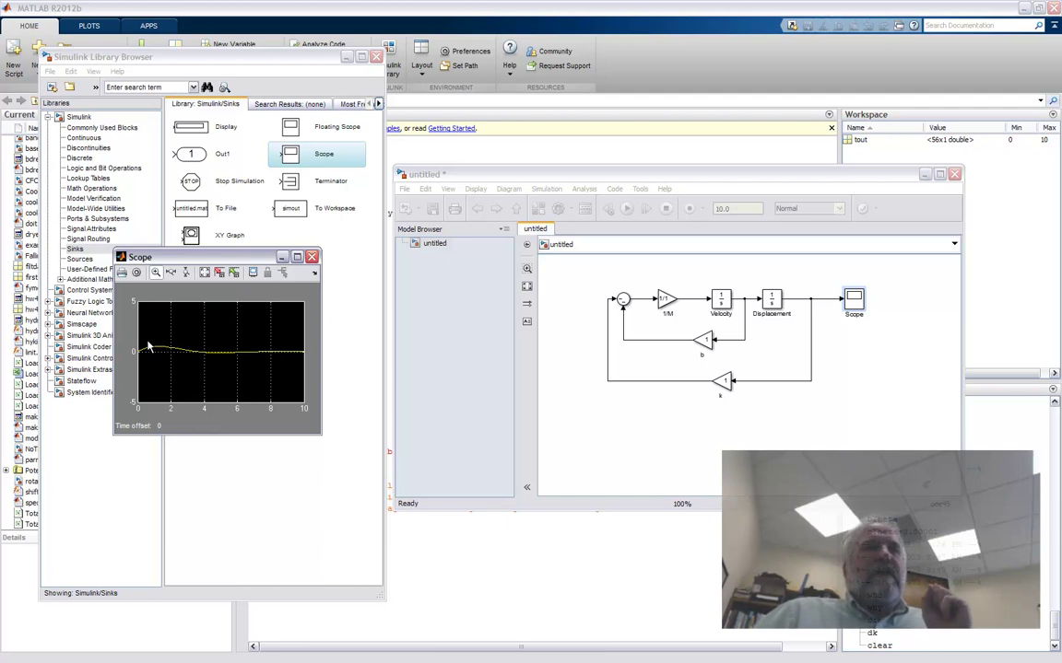
pyautogui.moveTo(219, 255); pyautogui.dragTo(213, 111)
pyautogui.moveTo(313, 289); pyautogui.dragTo(773, 615)
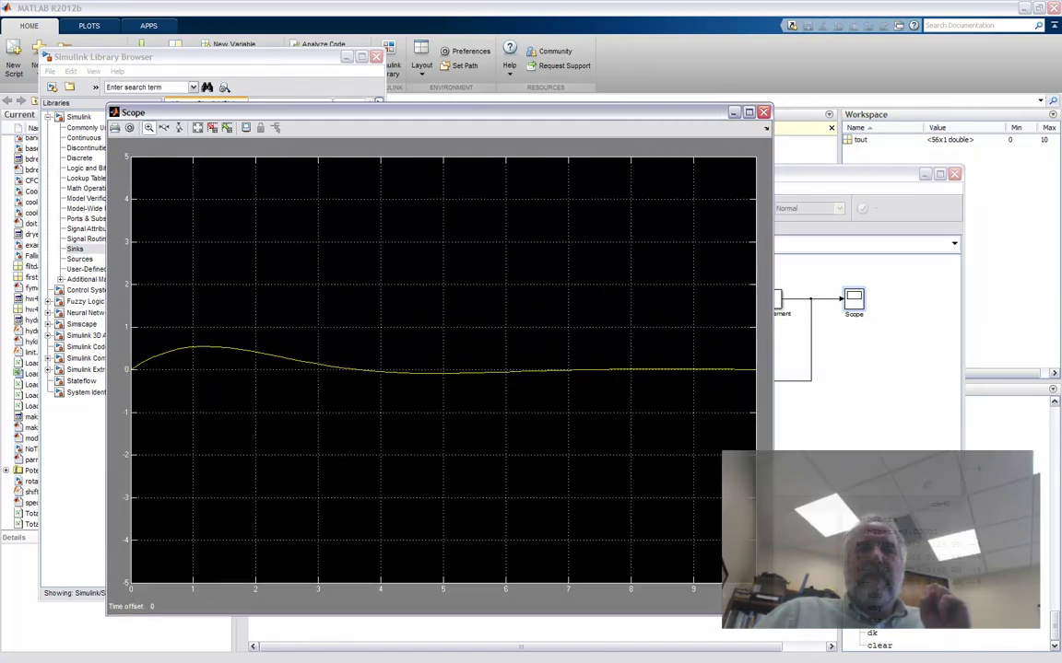
# - Autoscale the Scope's vertical axis so the displacement curve spans about -0.1 to 0.6
pyautogui.click(197, 128)
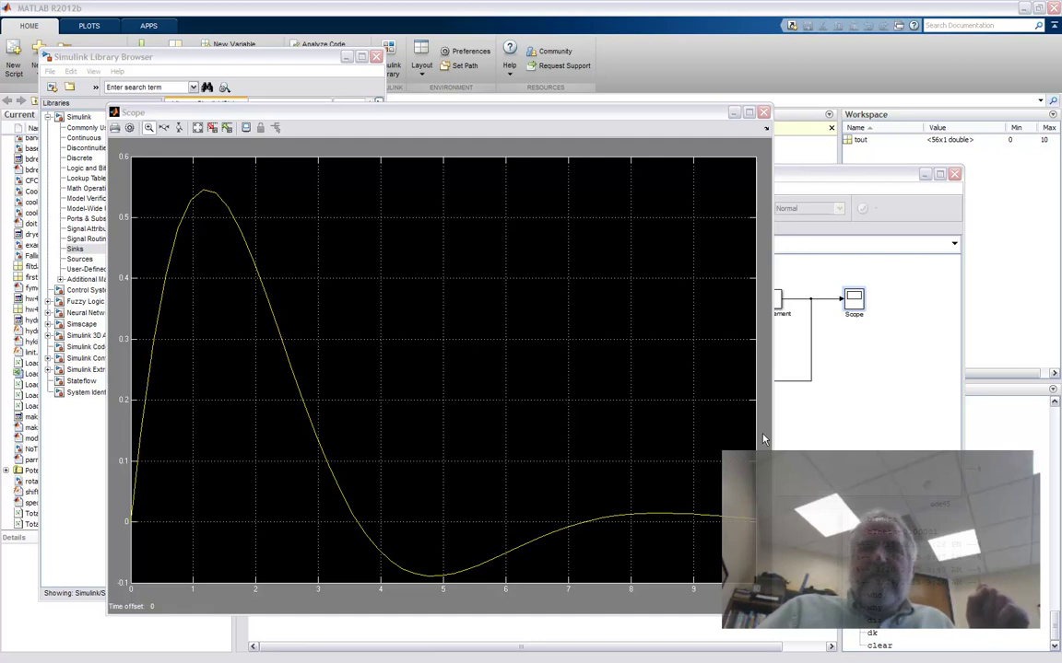
# - Set the k feedback Gain block's value to 2
pyautogui.click(823, 448)
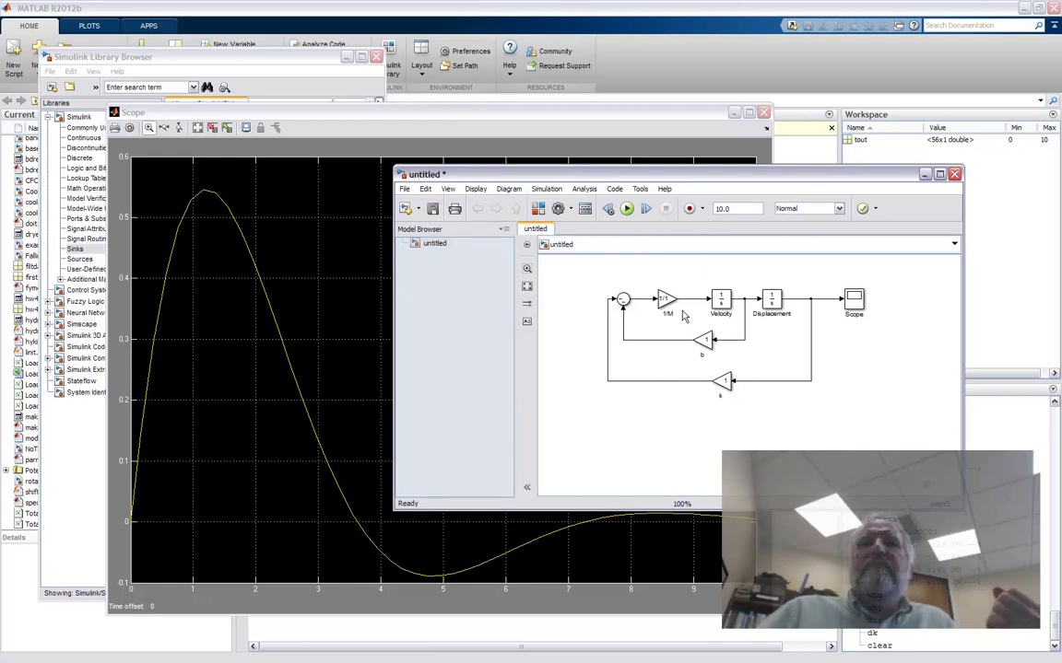
pyautogui.doubleClick(725, 379)
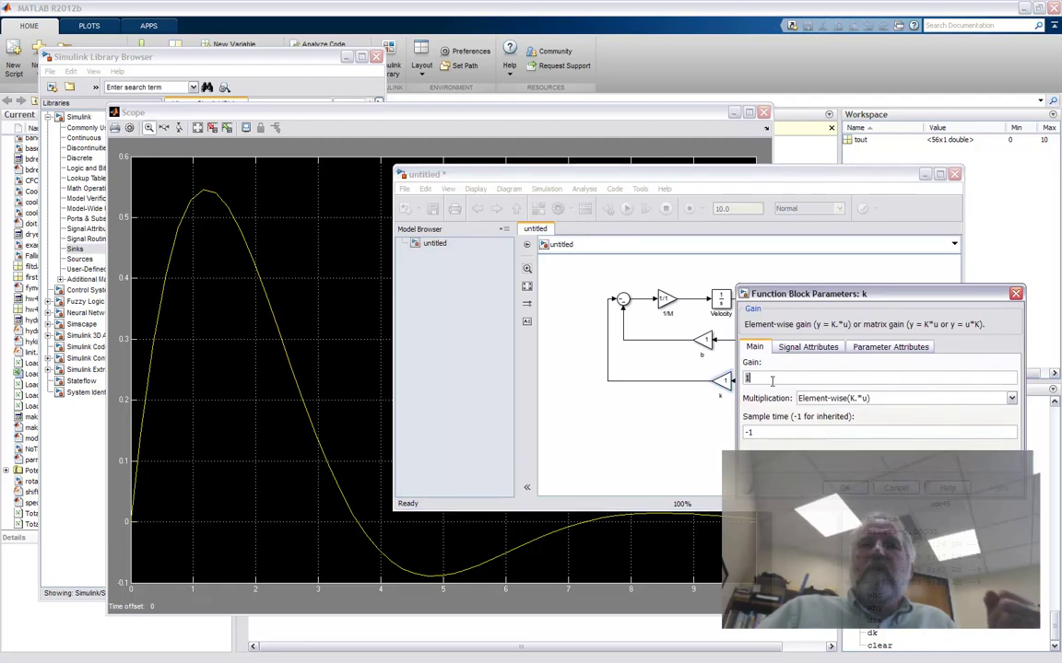
pyautogui.write('2')
pyautogui.click(842, 489)
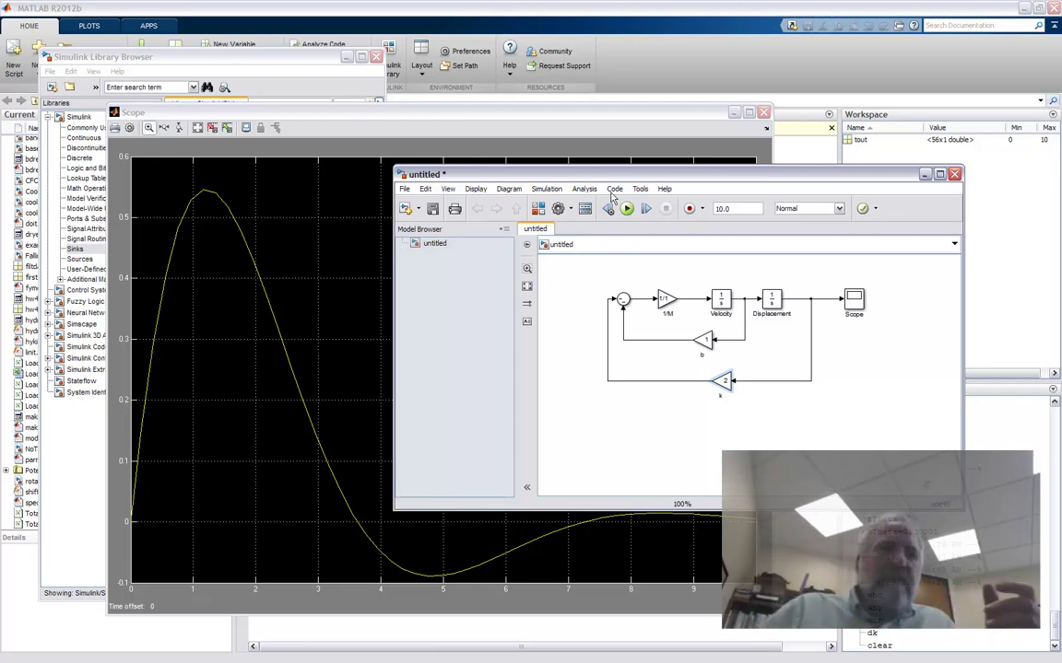
# - Run the simulation again with k = 2 and view the new displacement response in the Scope
pyautogui.click(180, 288)
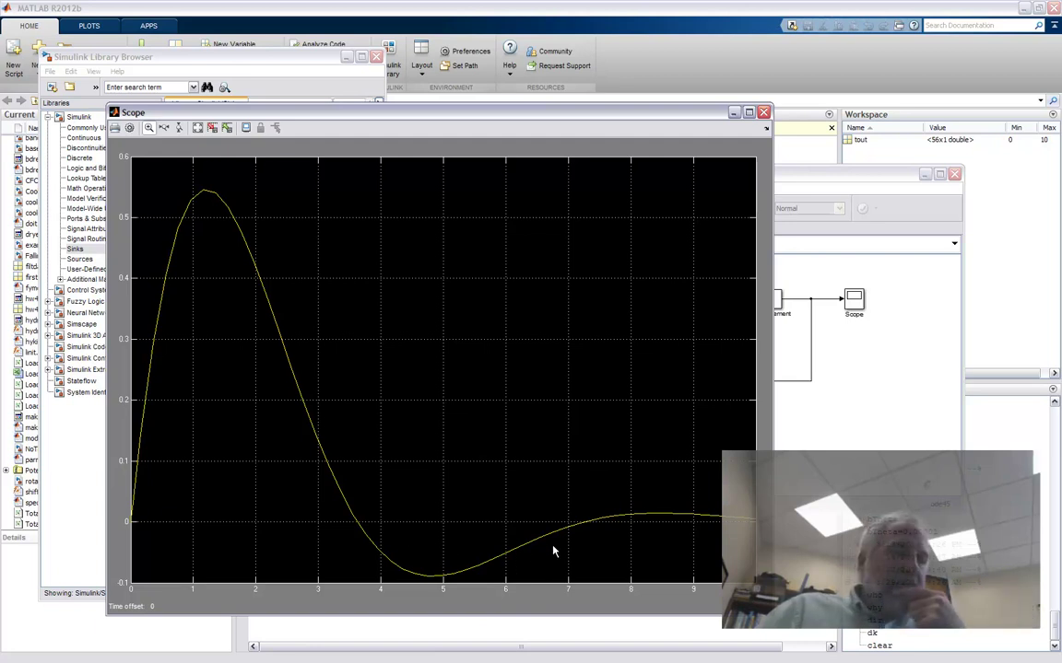
pyautogui.click(827, 436)
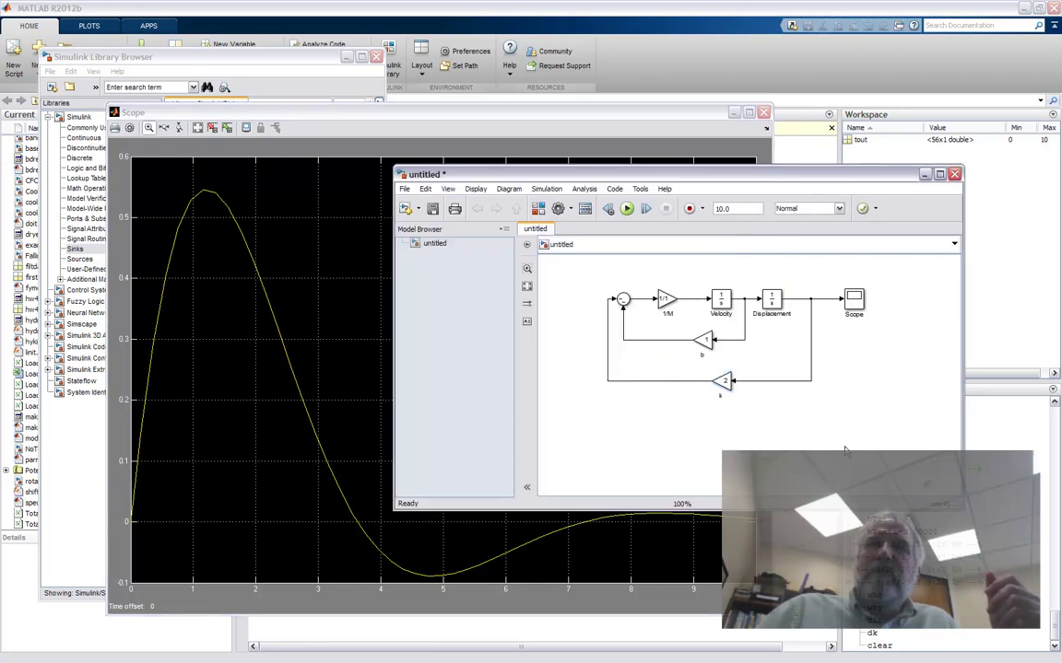
pyautogui.click(626, 210)
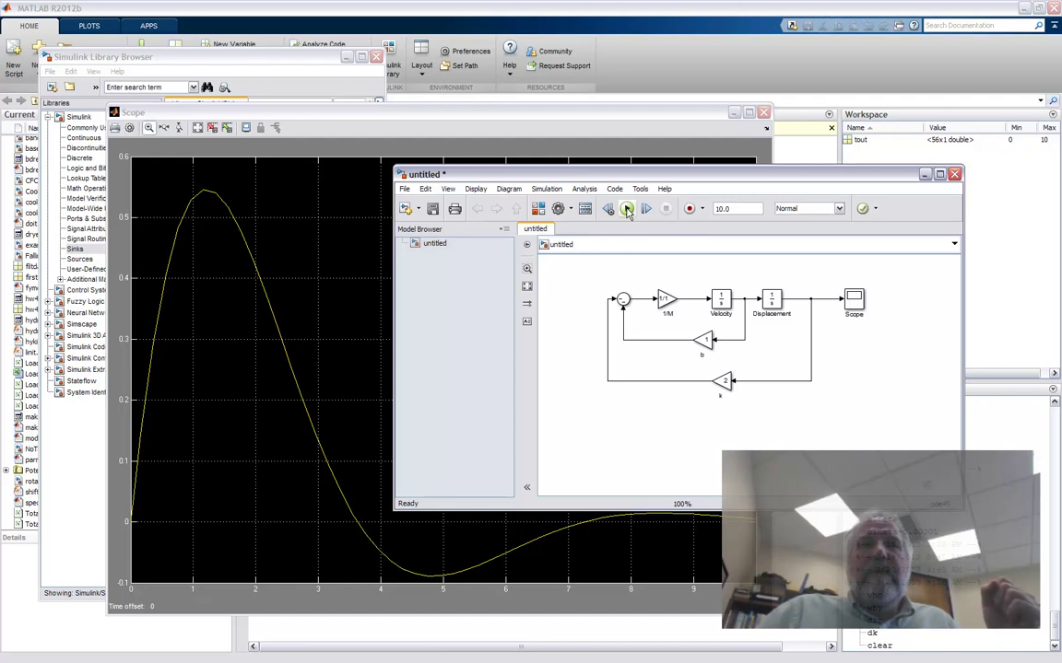
pyautogui.click(486, 116)
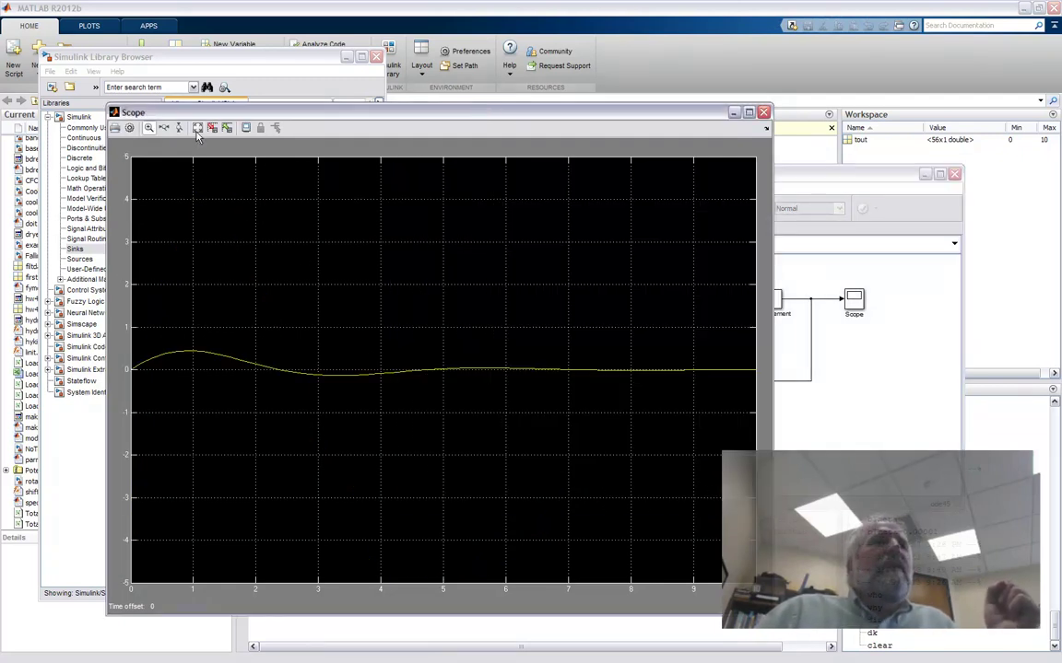
# - Autoscale the Scope so the k = 2 response fits between -0.2 and 0.5
pyautogui.click(180, 128)
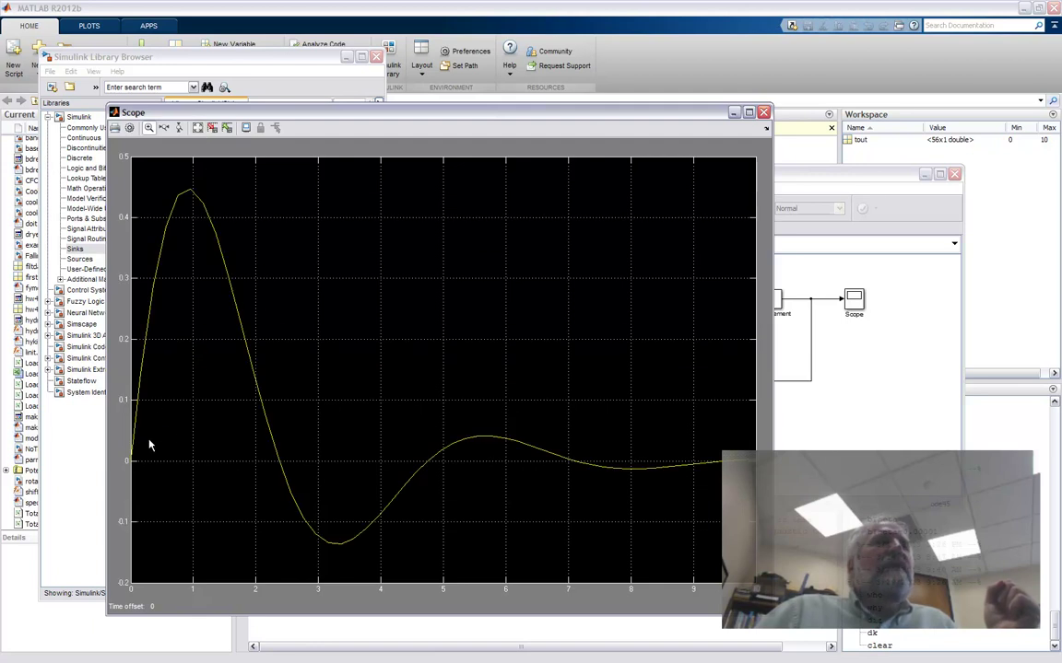